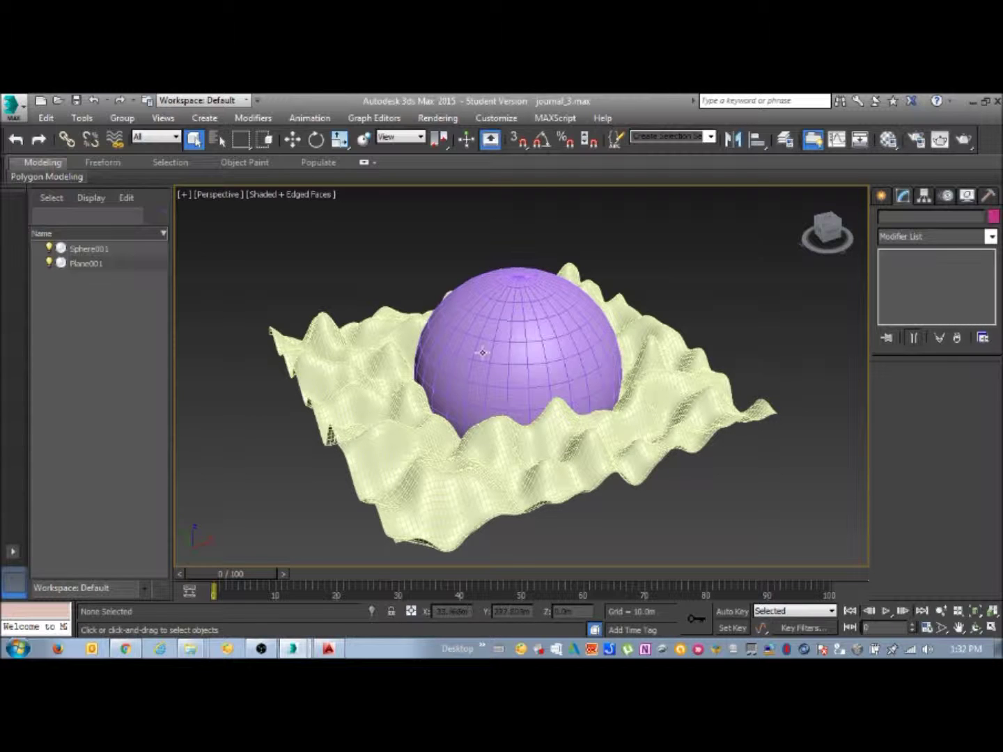
Step: Create a Section shape about 412 m long and 835 m wide beside the terrain plane
{"action": "left_click", "coordinate": [495, 457]}
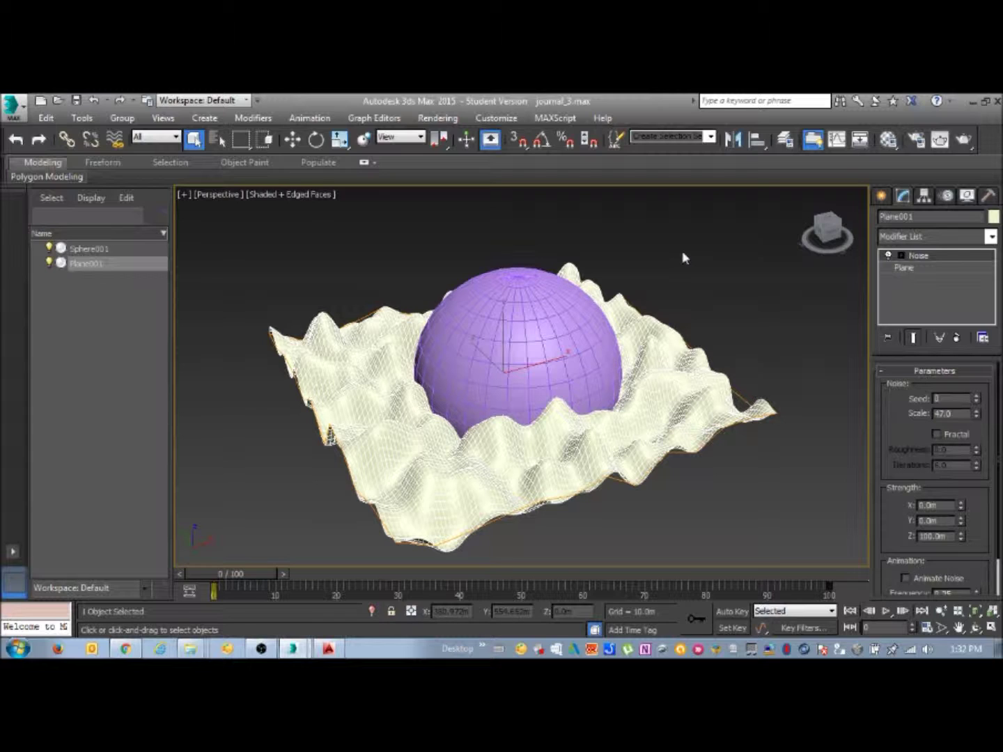
{"action": "left_click", "coordinate": [881, 198]}
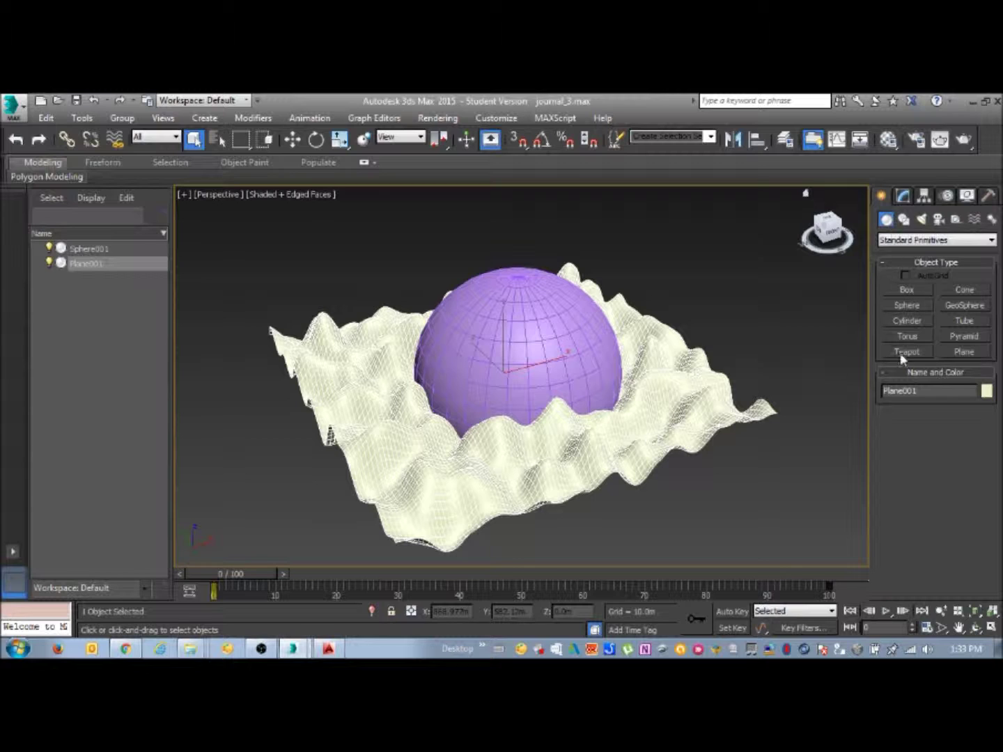
{"action": "left_click", "coordinate": [904, 220]}
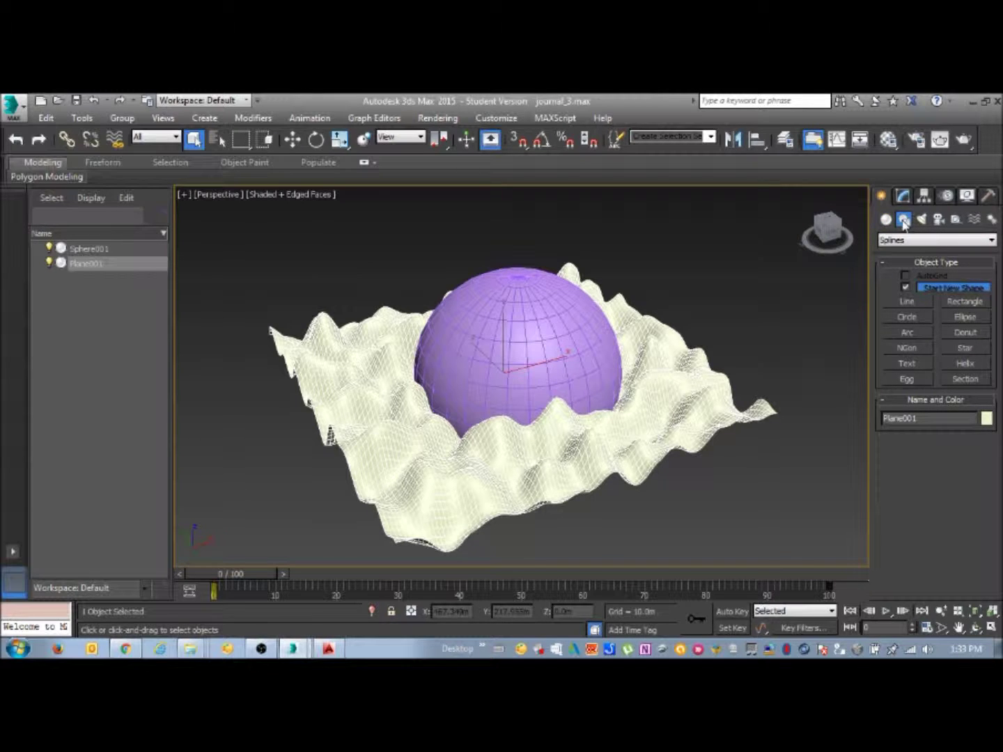
{"action": "left_click", "coordinate": [964, 378]}
{"action": "scroll", "coordinate": [578, 326], "scroll_direction": "down", "scroll_amount": 1}
{"action": "mouse_move", "coordinate": [579, 327]}
{"action": "middle_mouse_down", "text": "alt"}
{"action": "mouse_move", "coordinate": [561, 365]}
{"action": "mouse_move", "coordinate": [582, 352]}
{"action": "middle_mouse_up", "text": "alt"}
{"action": "scroll", "coordinate": [581, 352], "scroll_direction": "down", "scroll_amount": 8}
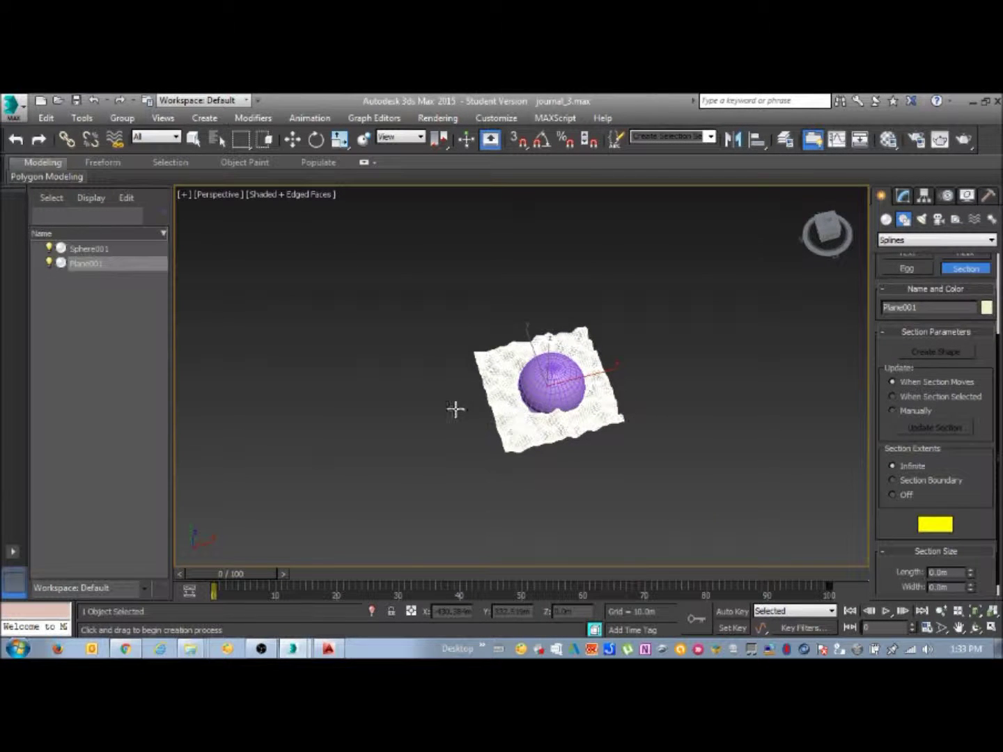
{"action": "left_click_drag", "start_coordinate": [430, 431], "coordinate": [481, 403]}
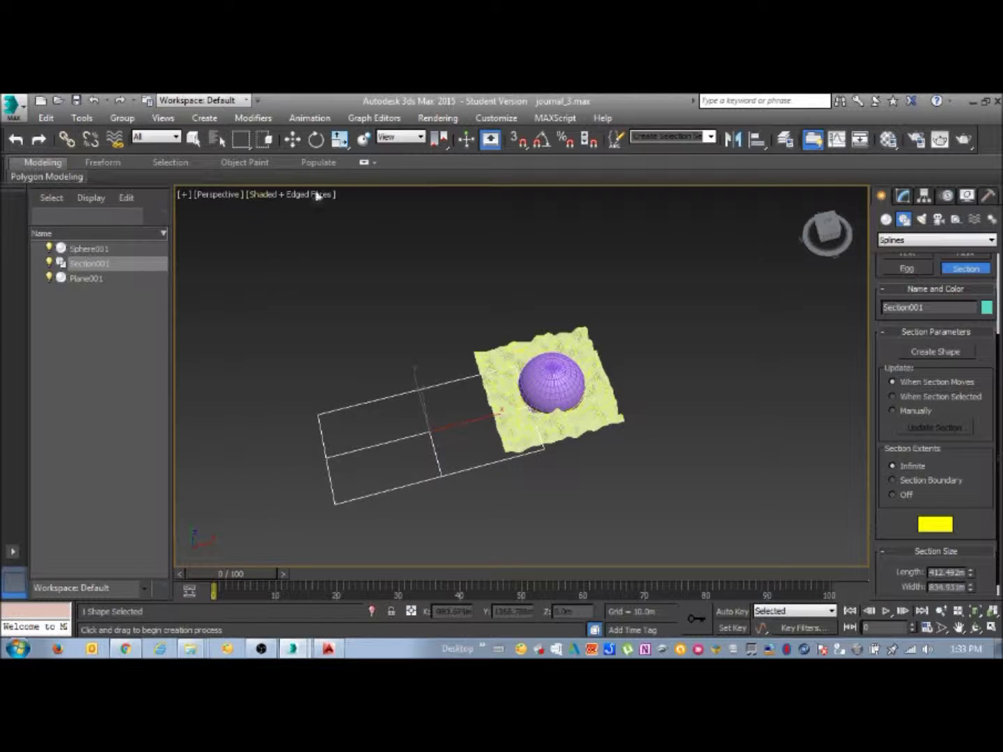
Step: Move the section along X and Y so that it crosses the sphere and the middle of the terrain
{"action": "left_click", "coordinate": [292, 140]}
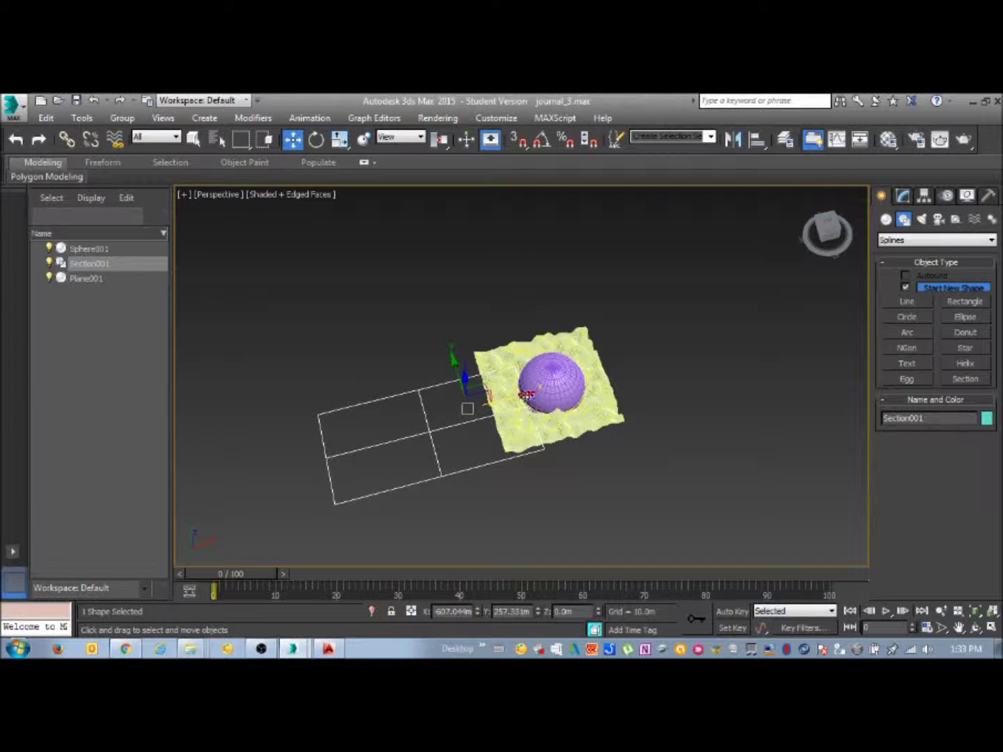
{"action": "left_click", "coordinate": [536, 390]}
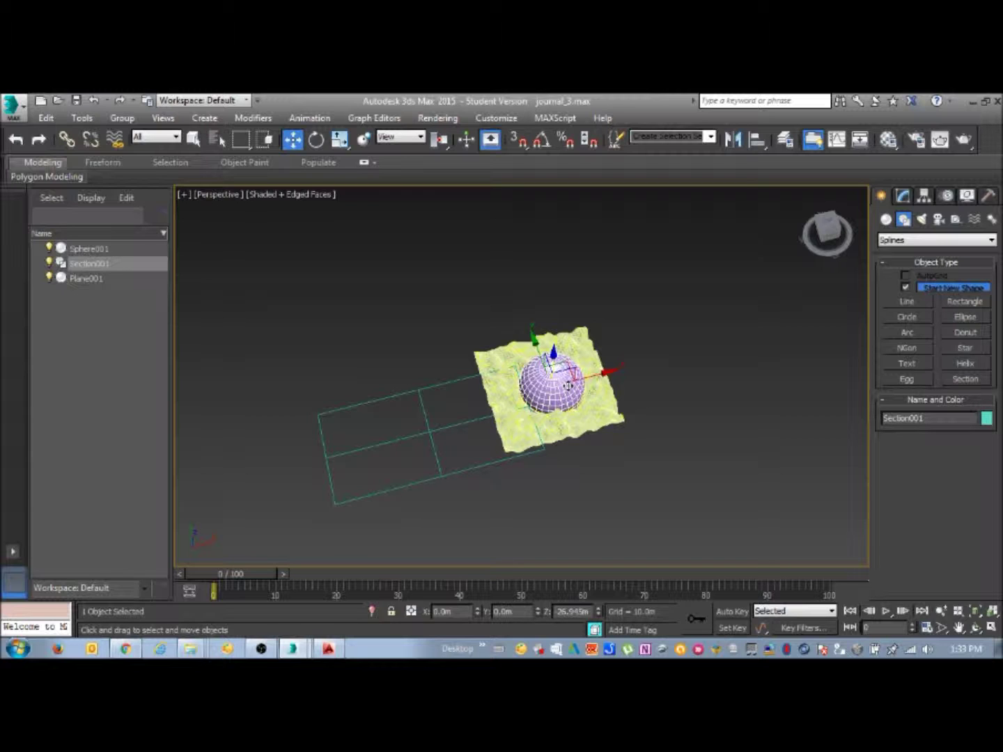
{"action": "left_click", "coordinate": [460, 422]}
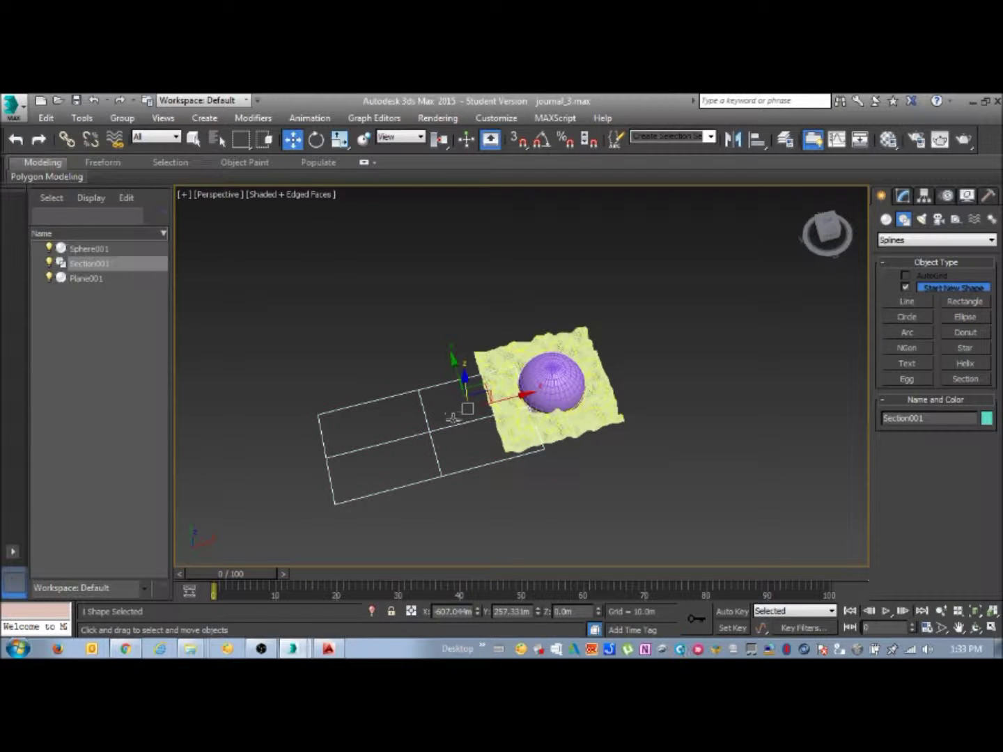
{"action": "left_click_drag", "start_coordinate": [517, 398], "coordinate": [604, 376]}
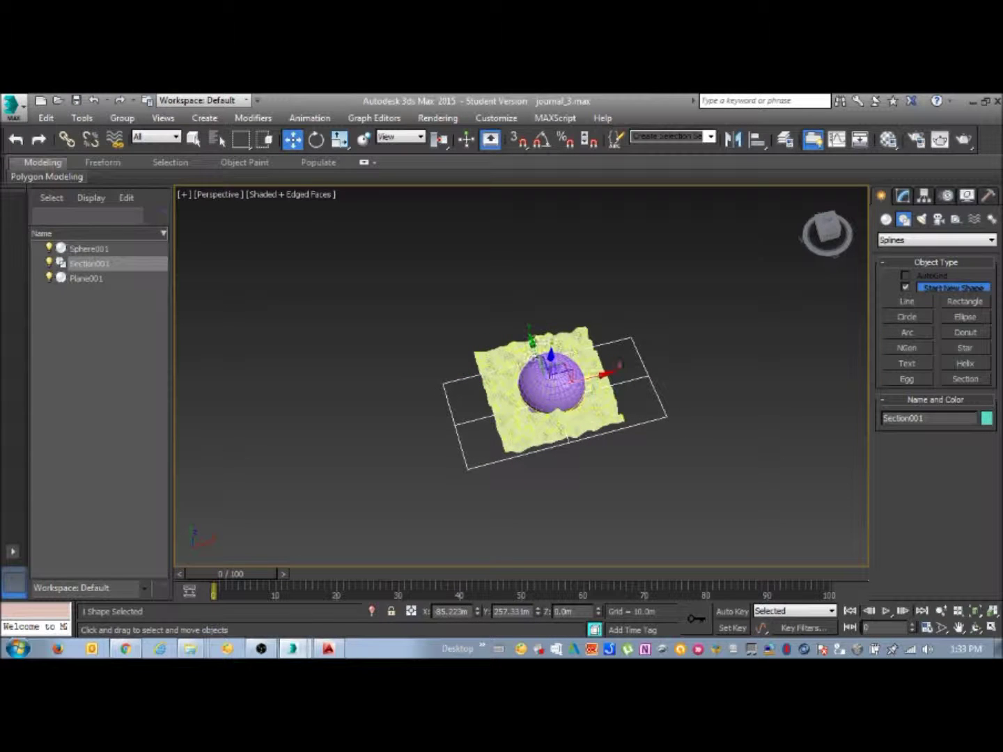
{"action": "left_click_drag", "start_coordinate": [531, 341], "coordinate": [529, 342]}
{"action": "scroll", "coordinate": [546, 387], "scroll_direction": "up", "scroll_amount": 5}
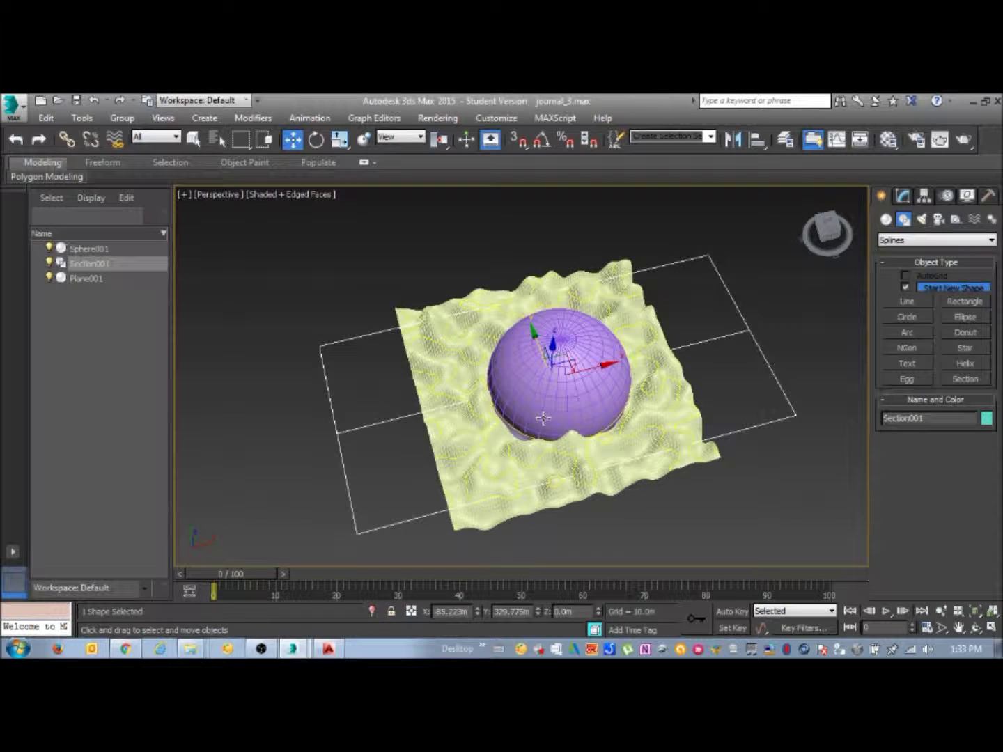
Step: Rotate the section by a 90-degree offset about the world X axis to stand it upright through the model
{"action": "middle_click_drag", "start_coordinate": [543, 409], "coordinate": [542, 367], "text": "alt"}
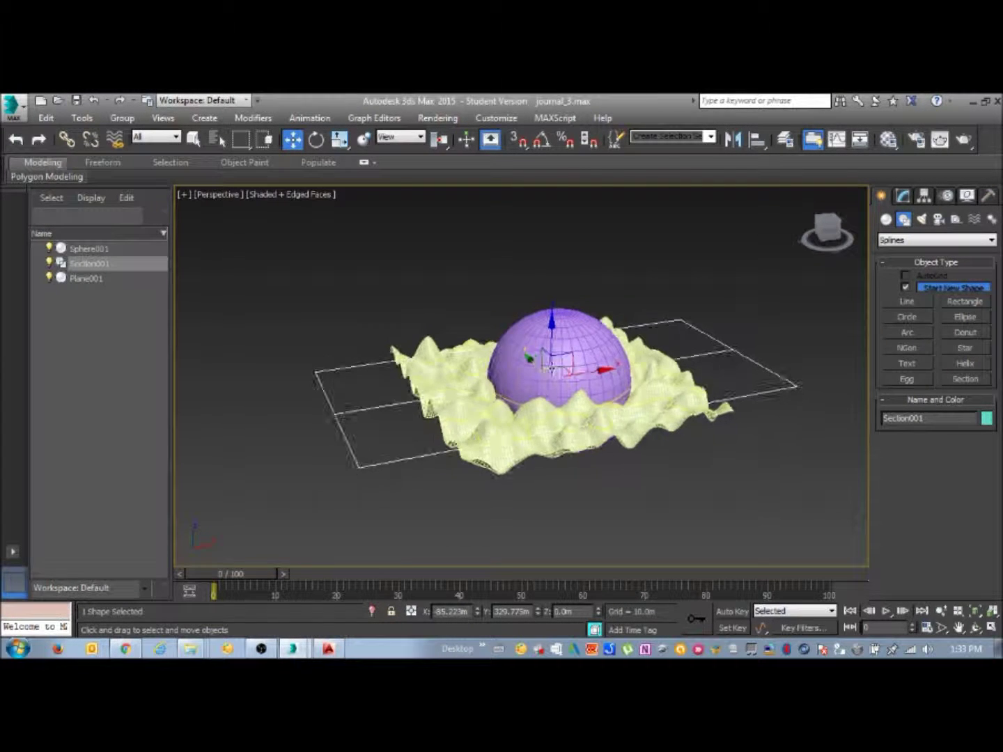
{"action": "left_click", "coordinate": [316, 140]}
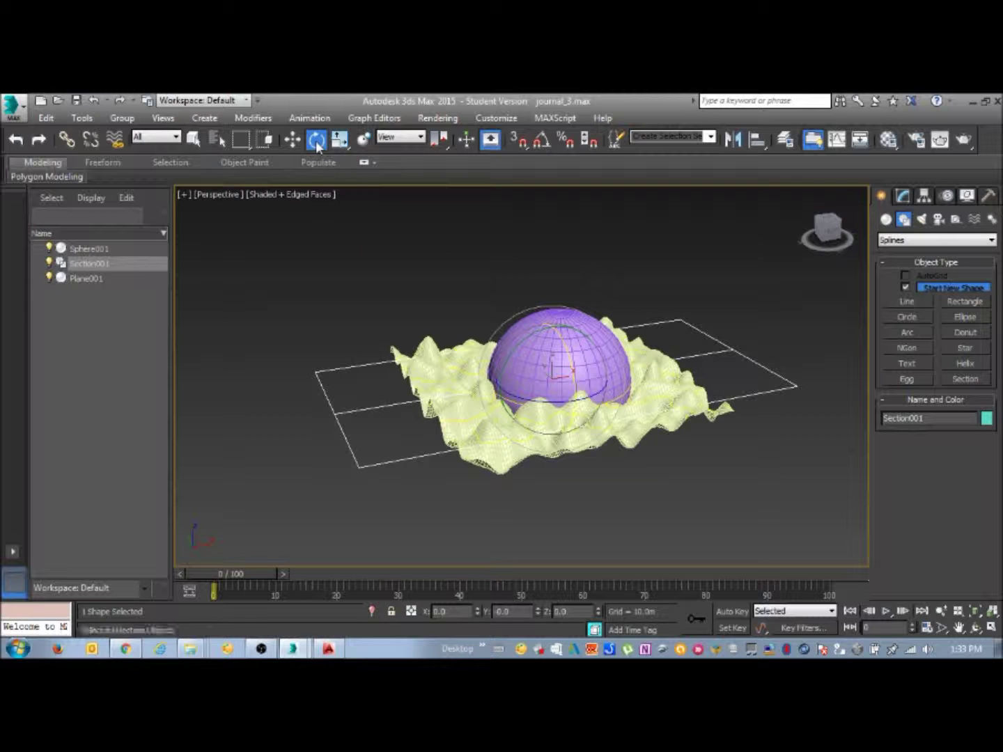
{"action": "right_click", "coordinate": [317, 141]}
{"action": "left_click", "coordinate": [390, 259]}
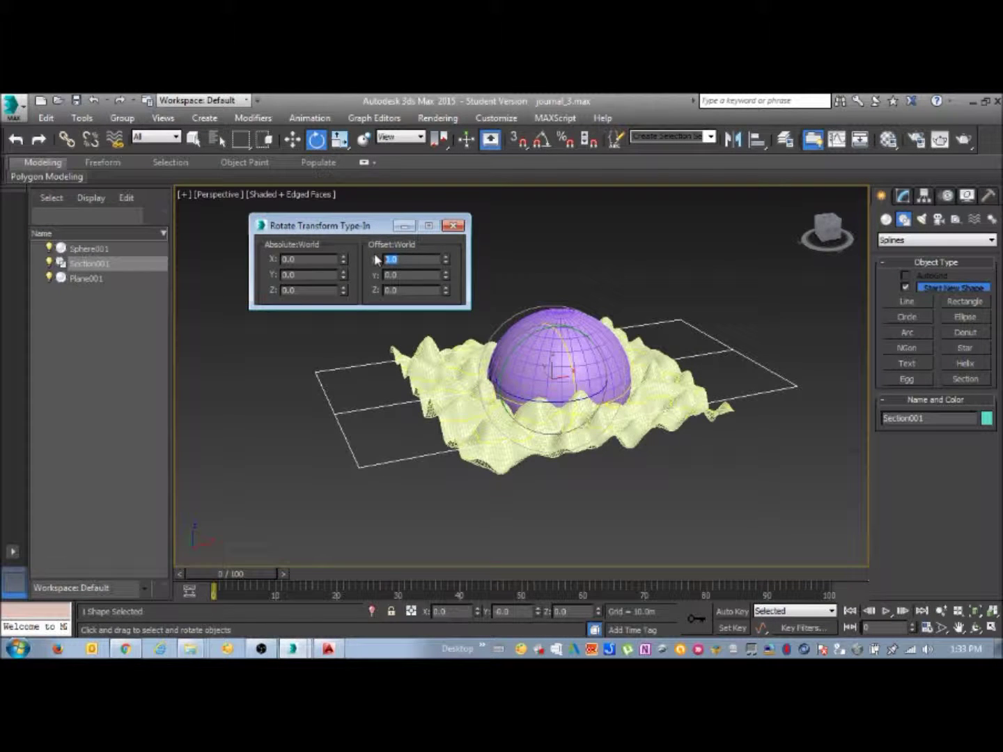
{"action": "type", "text": "90"}
{"action": "key", "text": "Return"}
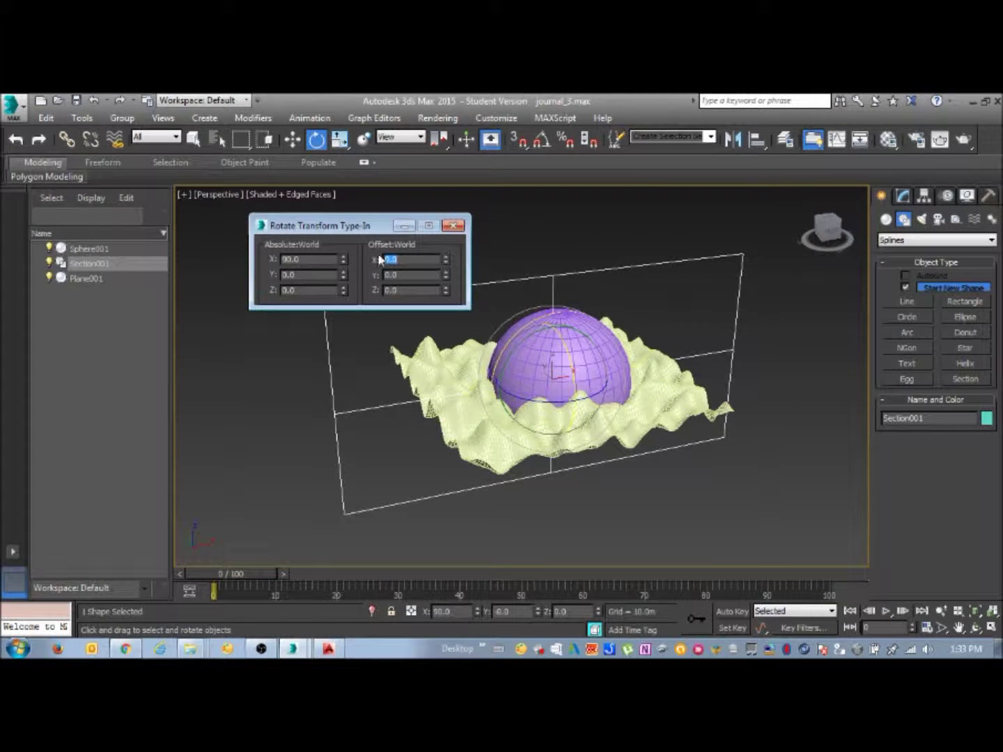
{"action": "left_click", "coordinate": [453, 224]}
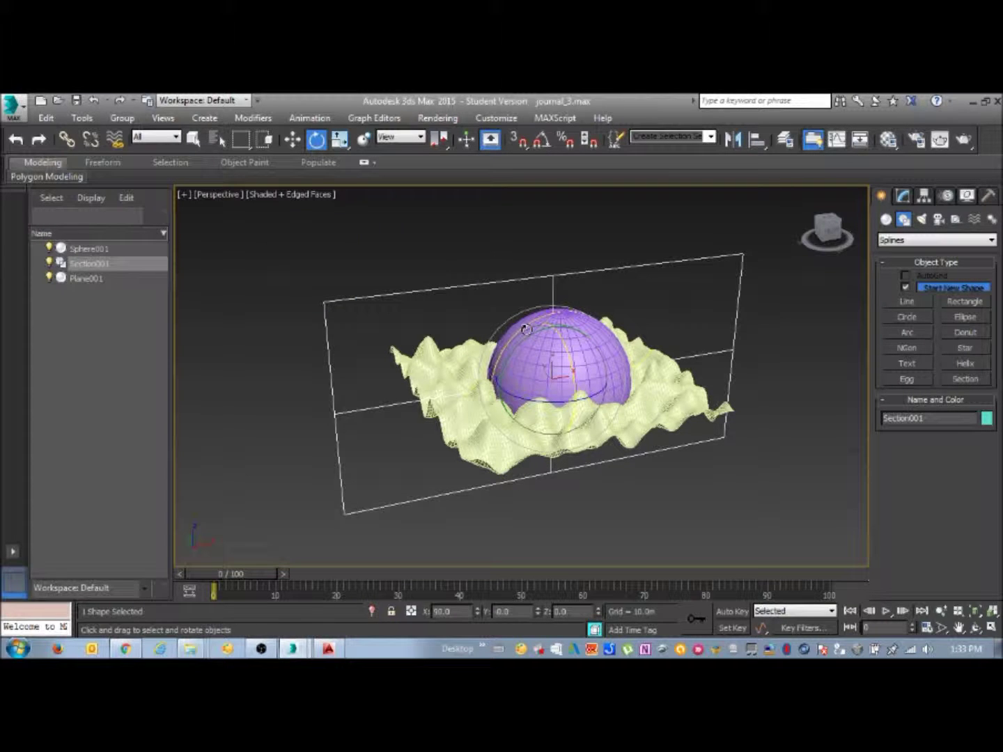
{"action": "middle_click_drag", "start_coordinate": [527, 329], "coordinate": [548, 335], "text": "alt"}
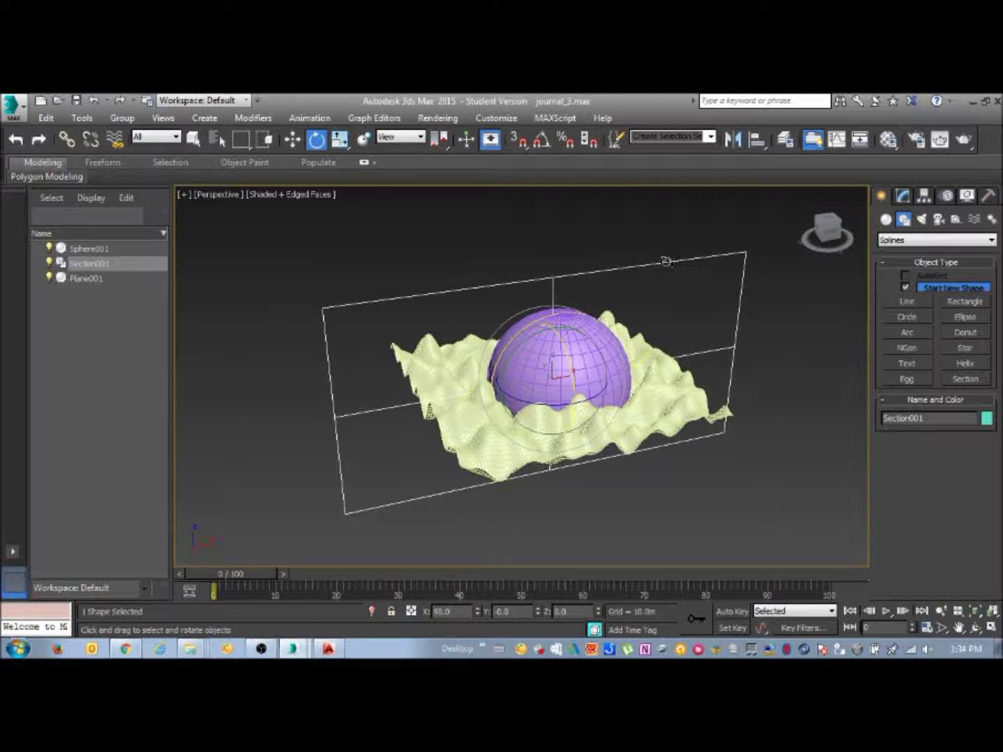
Step: Create a shape named SECTION CUT from the section and delete the original section object
{"action": "left_click", "coordinate": [194, 140]}
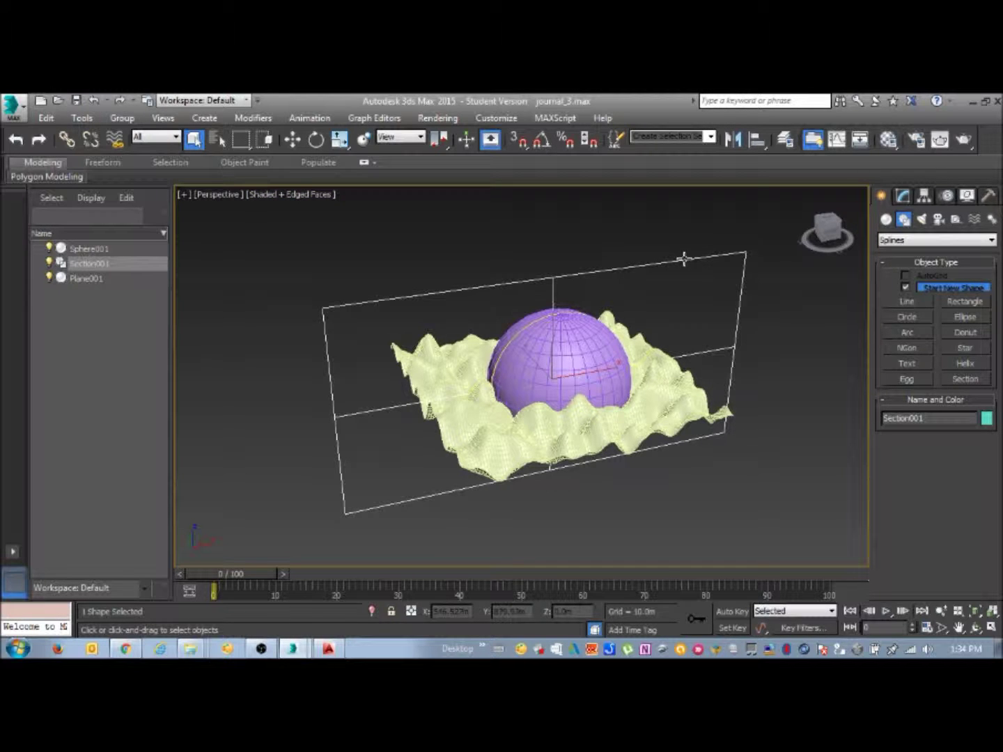
{"action": "left_click", "coordinate": [903, 196]}
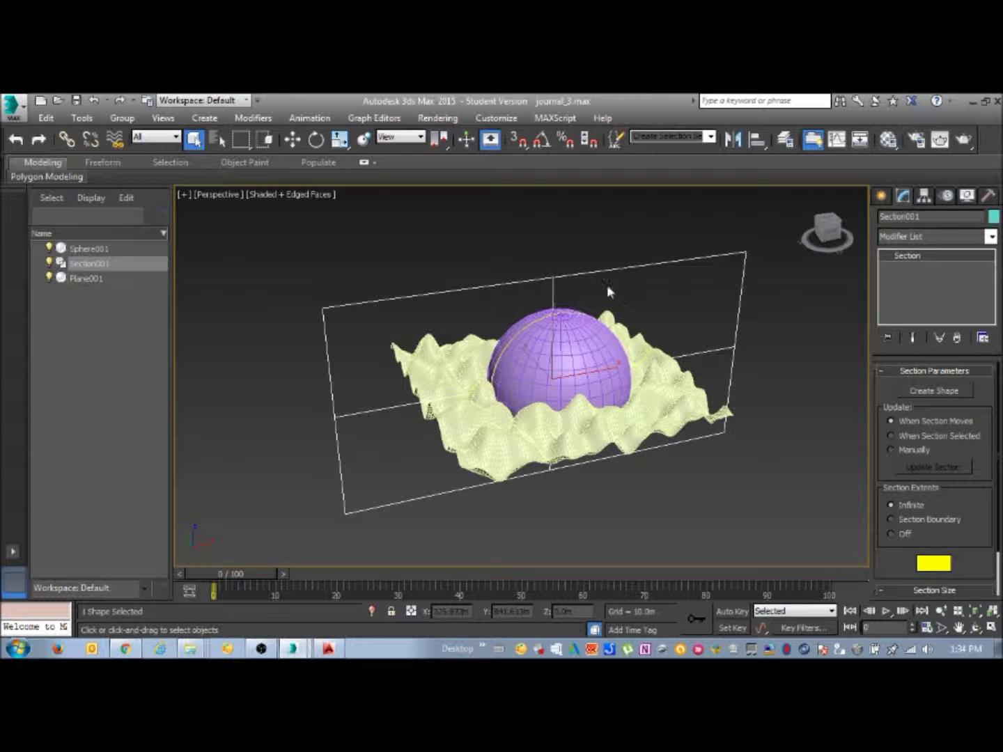
{"action": "left_click", "coordinate": [942, 392]}
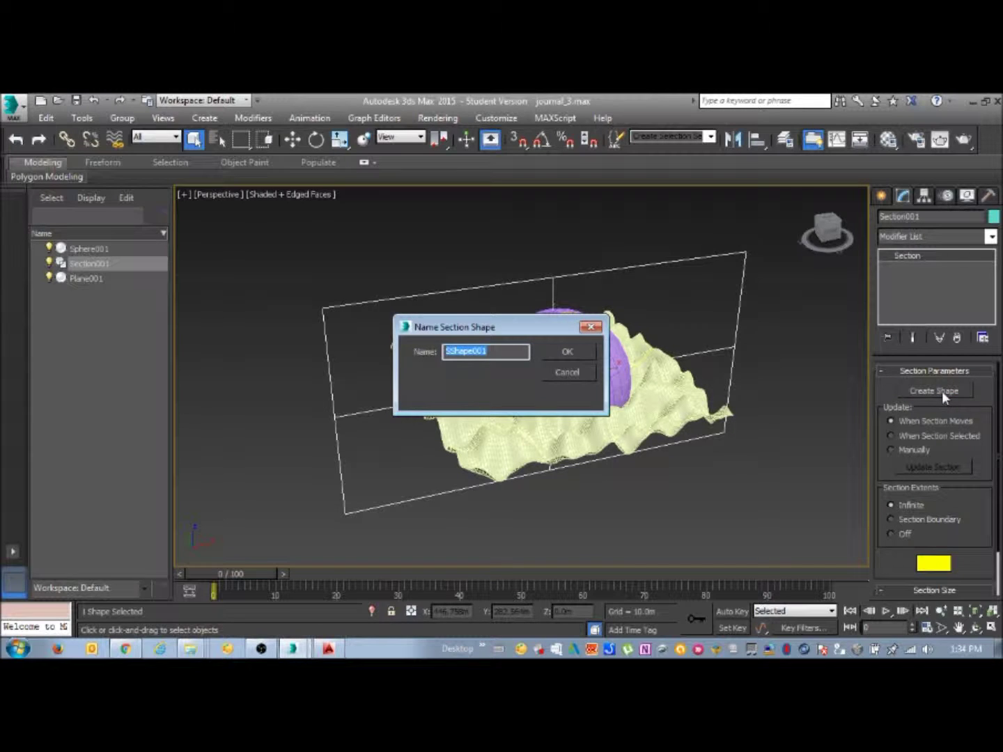
{"action": "type", "text": "SECTION CUT"}
{"action": "left_click", "coordinate": [575, 355]}
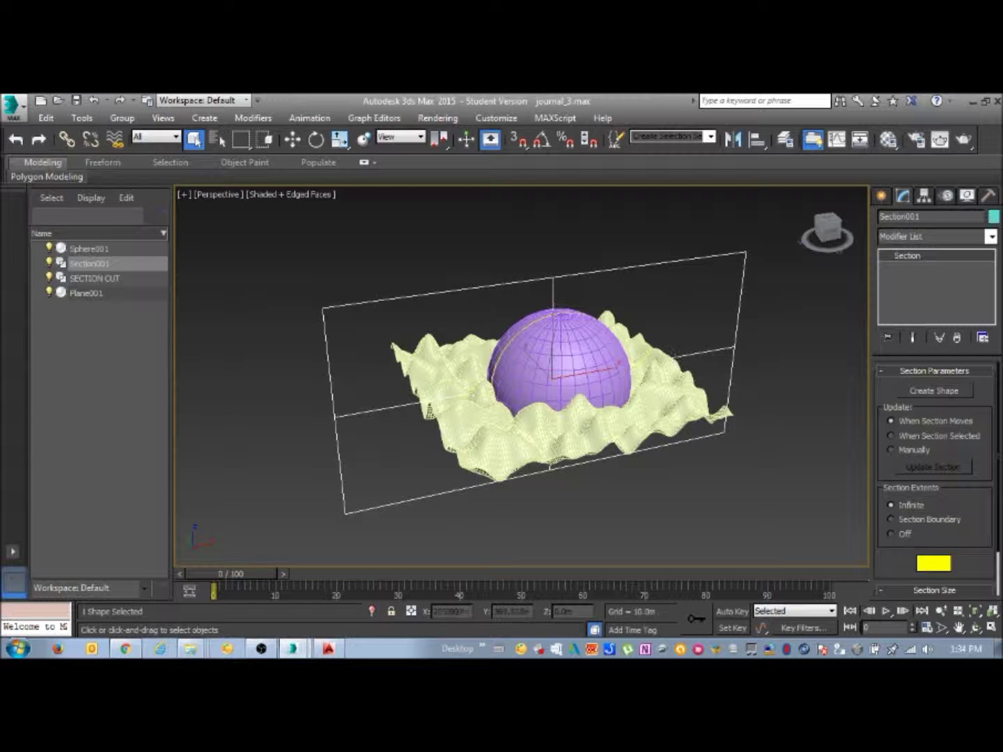
{"action": "left_click", "coordinate": [580, 272]}
{"action": "key", "text": "Delete"}
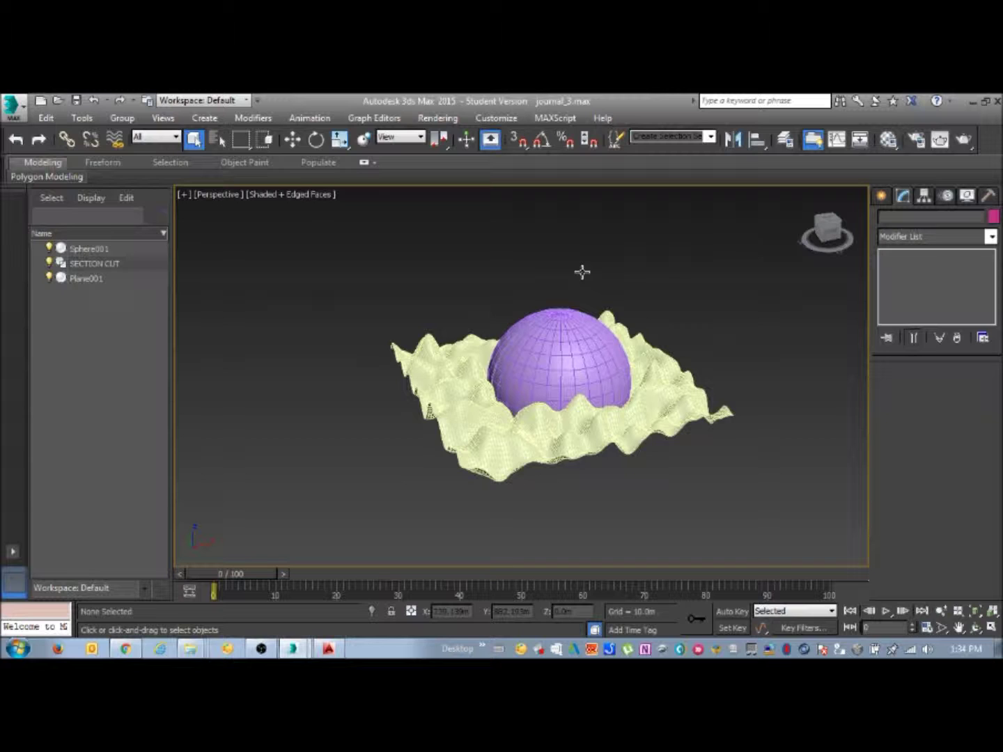
Step: Move the SECTION CUT spline along Y until it is clear of the terrain and sphere, then deselect it
{"action": "left_click", "coordinate": [91, 265]}
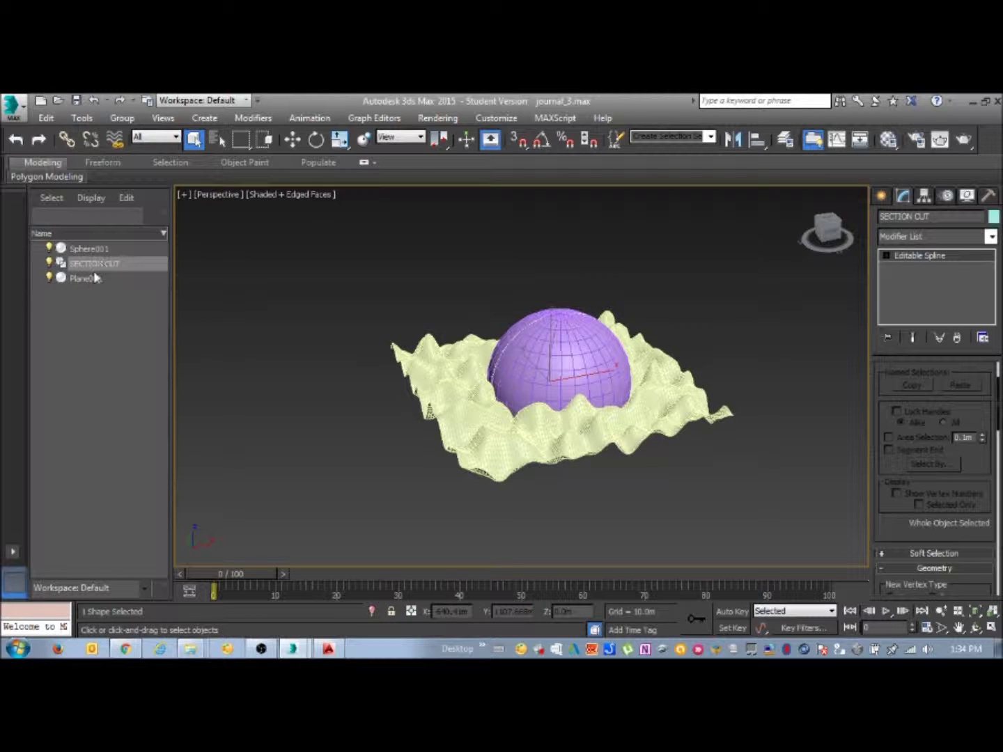
{"action": "left_click", "coordinate": [292, 140]}
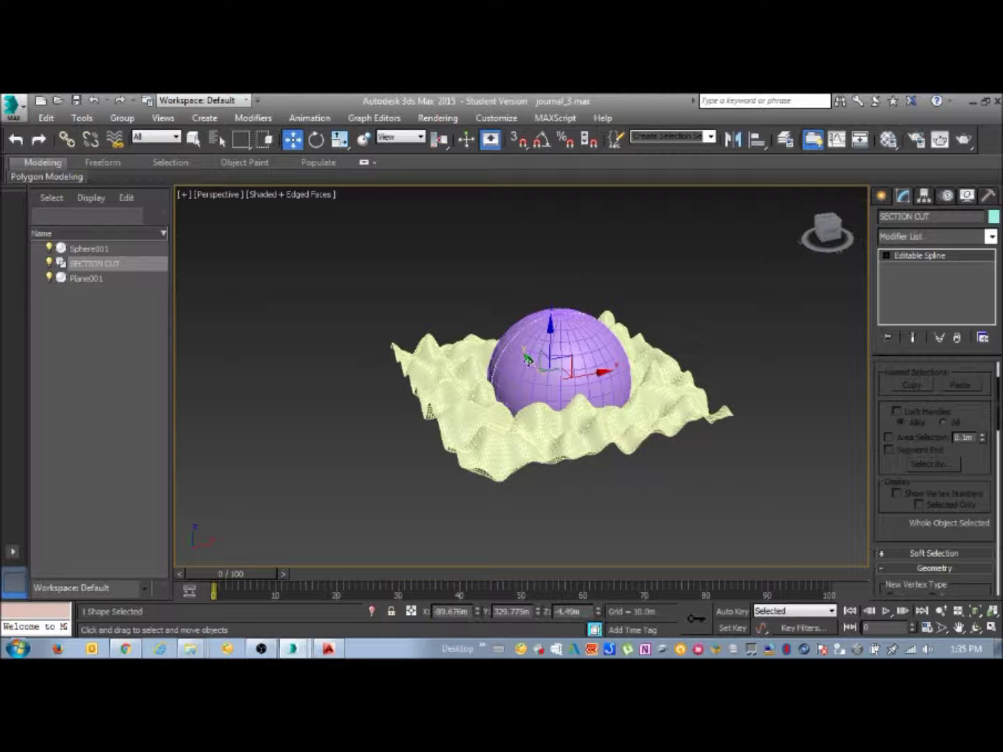
{"action": "middle_click_drag", "start_coordinate": [527, 351], "coordinate": [530, 386], "text": "alt"}
{"action": "scroll", "coordinate": [529, 387], "scroll_direction": "down", "scroll_amount": 4}
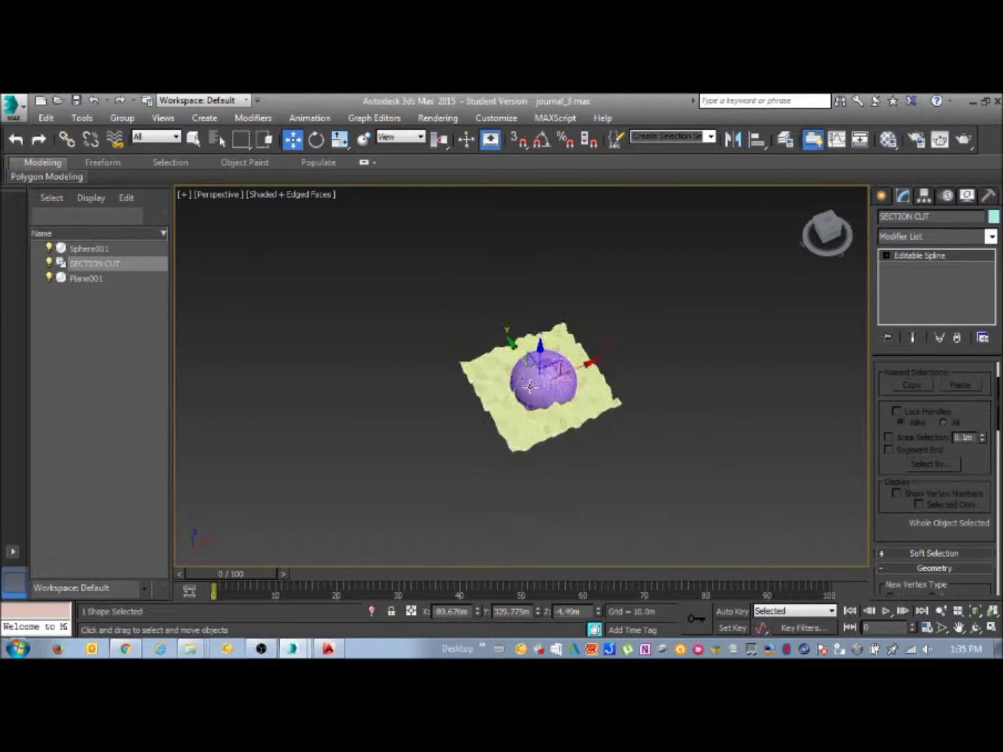
{"action": "left_click_drag", "start_coordinate": [511, 344], "coordinate": [606, 474]}
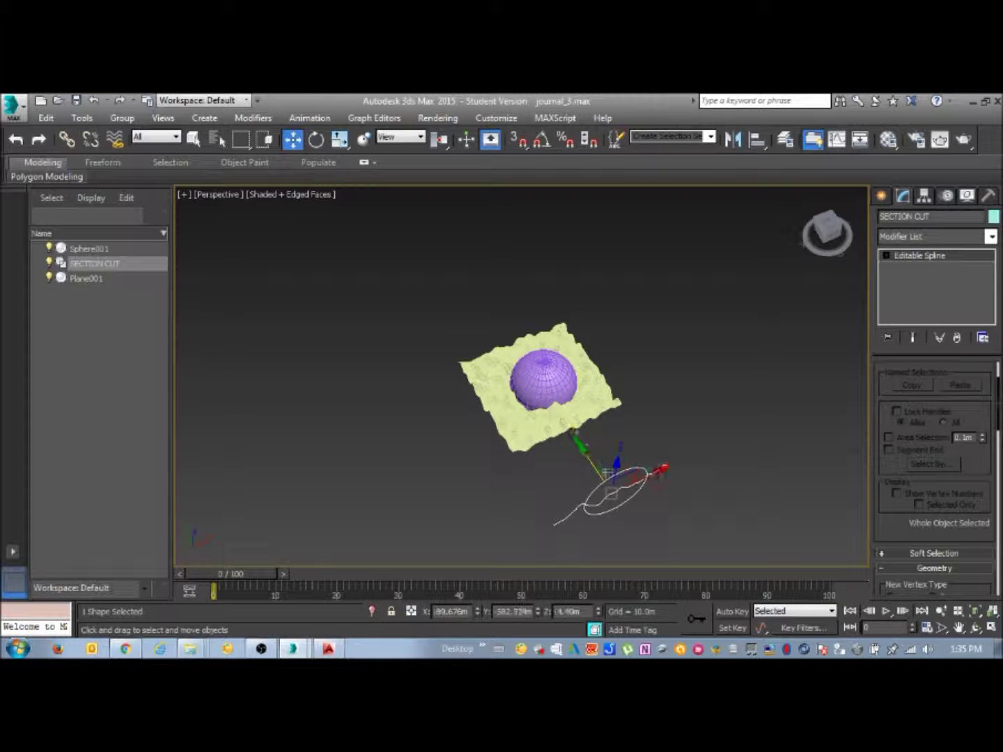
{"action": "middle_click_drag", "start_coordinate": [635, 523], "coordinate": [635, 492], "text": "alt"}
{"action": "scroll", "coordinate": [630, 494], "scroll_direction": "up", "scroll_amount": 2}
{"action": "left_click", "coordinate": [638, 492]}
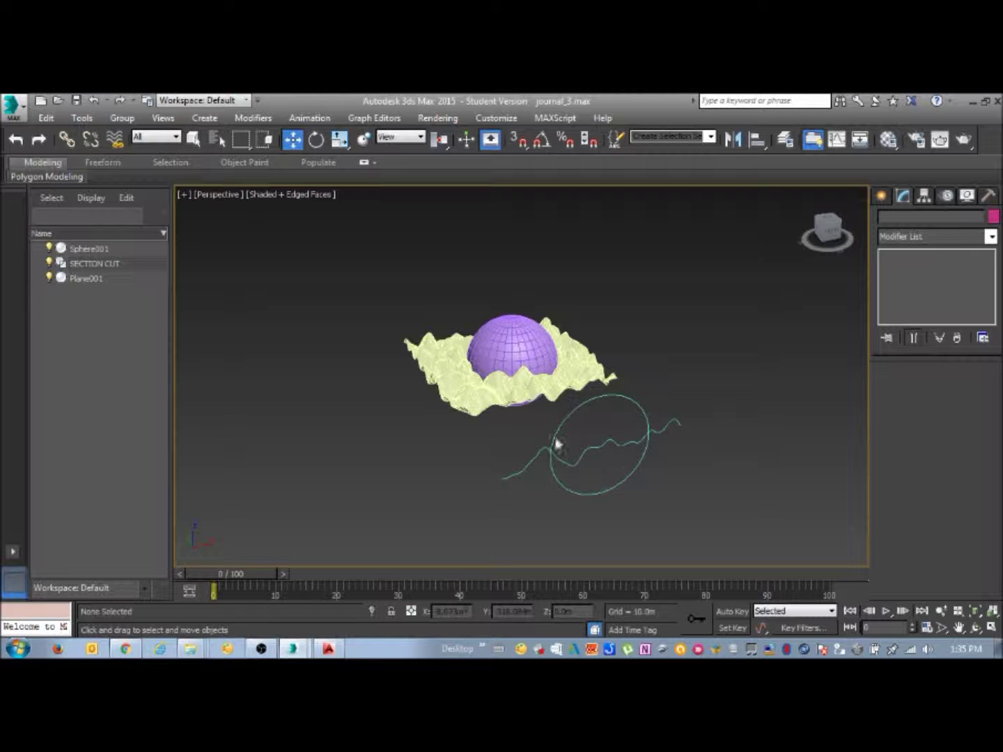
Step: Select the SECTION CUT spline and save it as an AutoCAD DWG export named SECTION_1 in the TUTORIAL folder
{"action": "scroll", "coordinate": [611, 429], "scroll_direction": "up", "scroll_amount": 3}
{"action": "left_click_drag", "start_coordinate": [767, 519], "coordinate": [530, 432]}
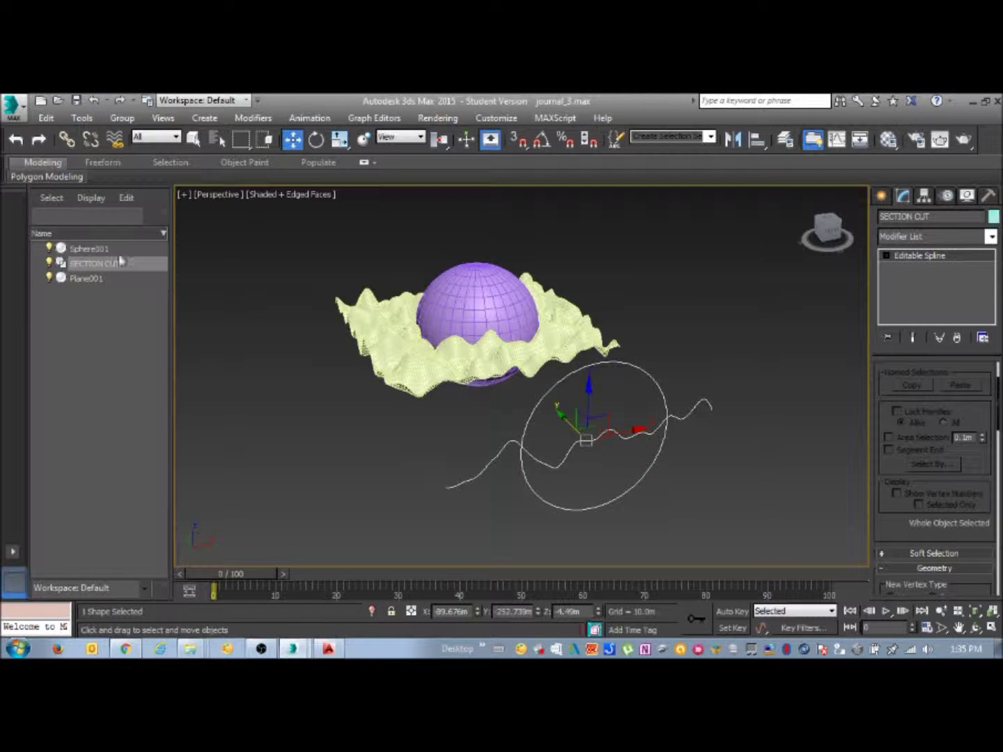
{"action": "left_click", "coordinate": [23, 113]}
{"action": "left_click", "coordinate": [95, 335]}
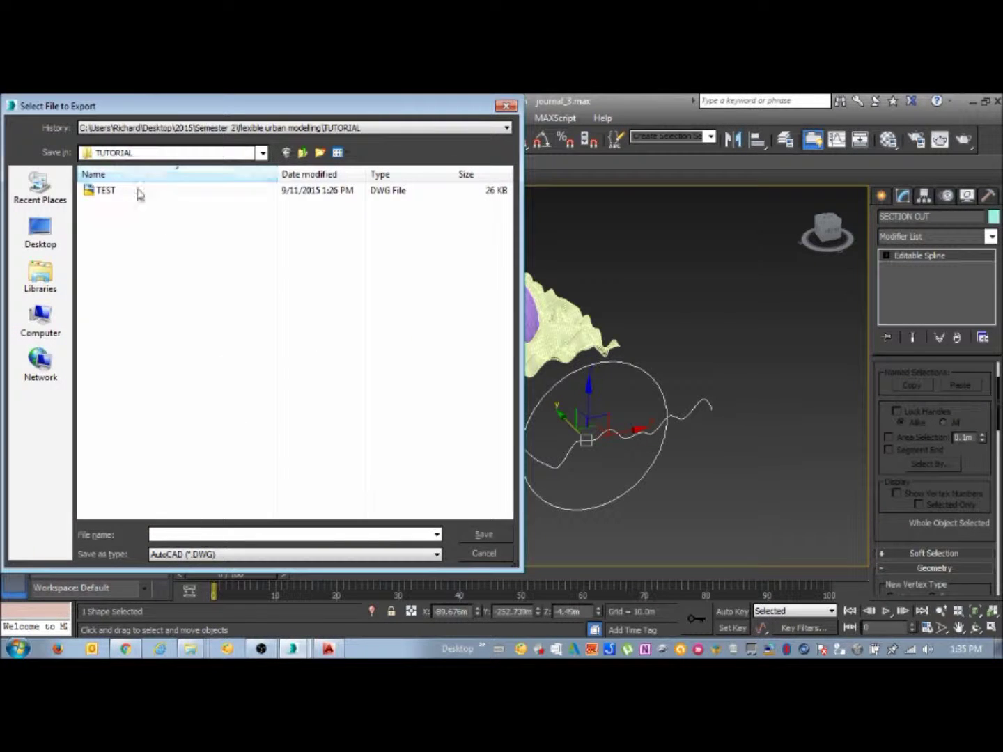
{"action": "left_click", "coordinate": [189, 556]}
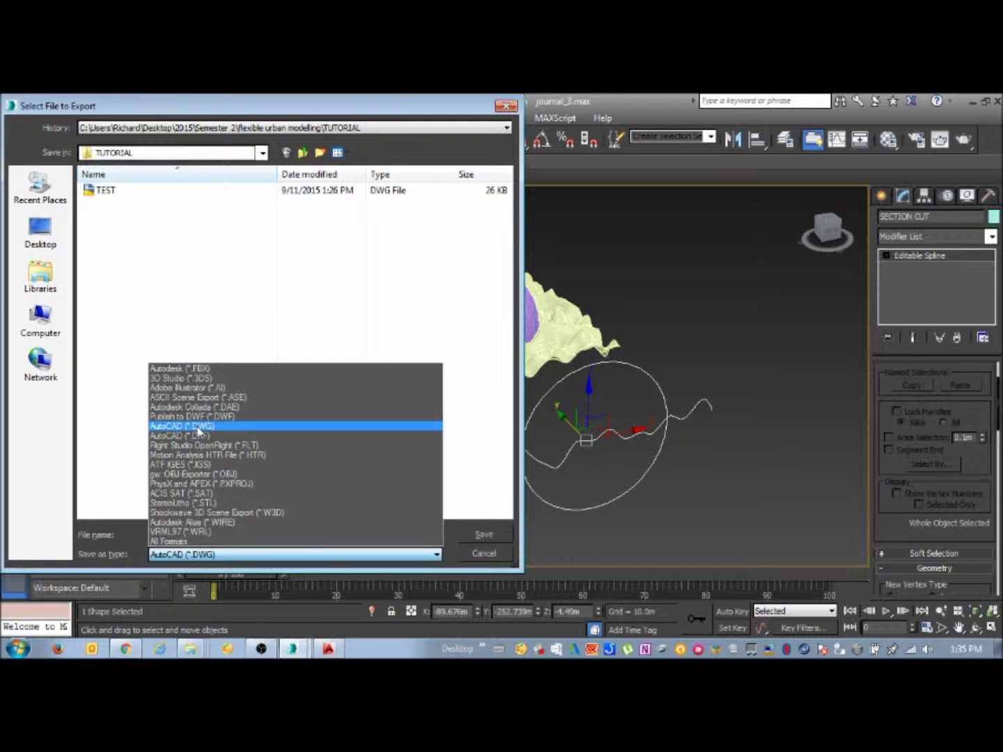
{"action": "left_click", "coordinate": [198, 426]}
{"action": "left_click", "coordinate": [187, 536]}
{"action": "type", "text": "SECTION_1"}
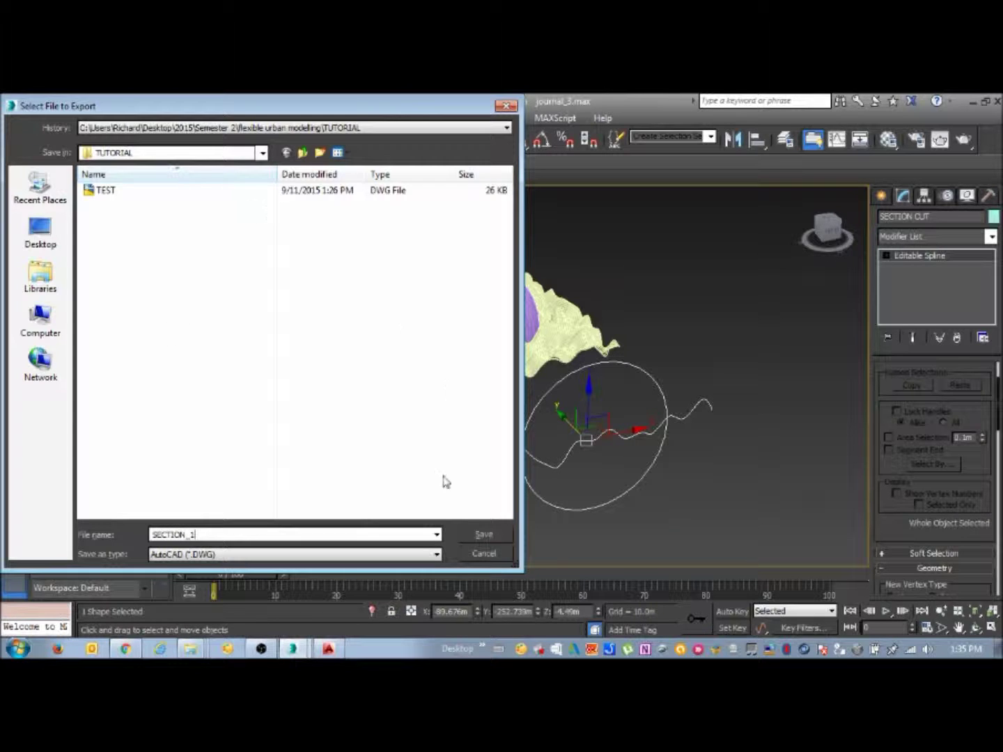
{"action": "left_click", "coordinate": [483, 535]}
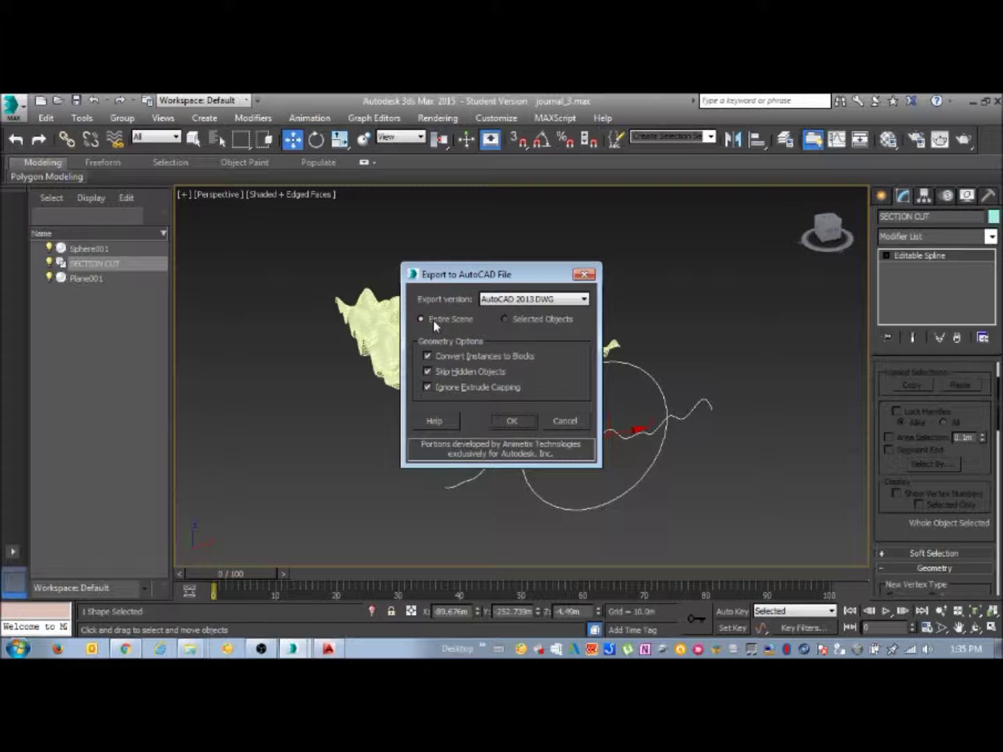
Step: Restrict the export to Selected Objects in AutoCAD 2013 DWG version and run it
{"action": "left_click", "coordinate": [510, 322]}
{"action": "left_click", "coordinate": [524, 300]}
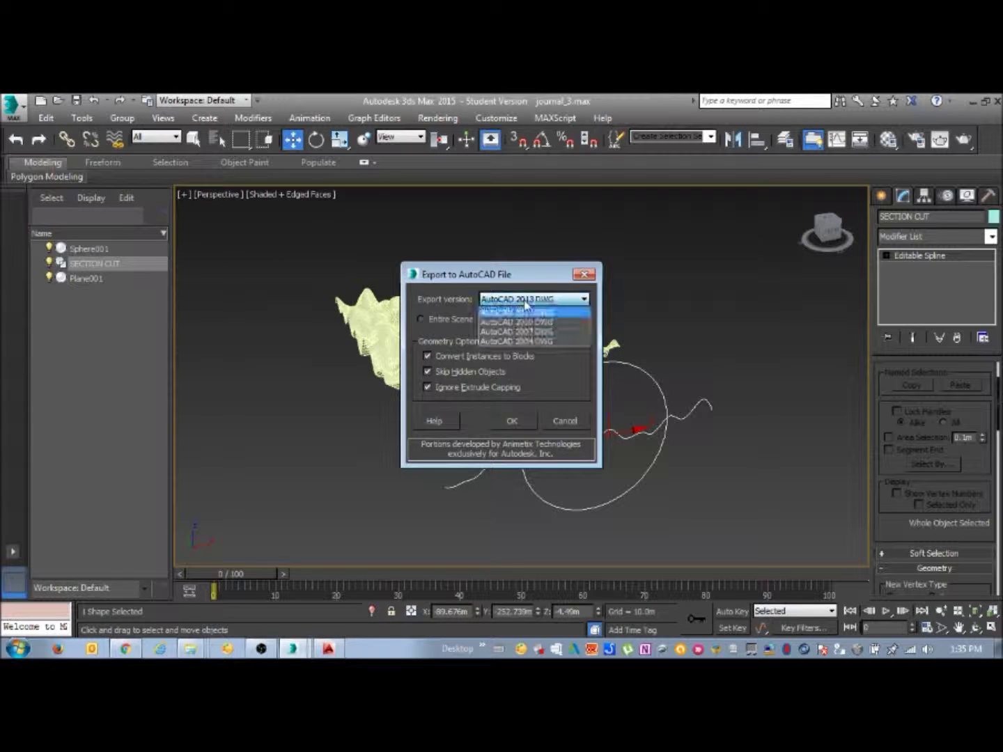
{"action": "left_click", "coordinate": [513, 312]}
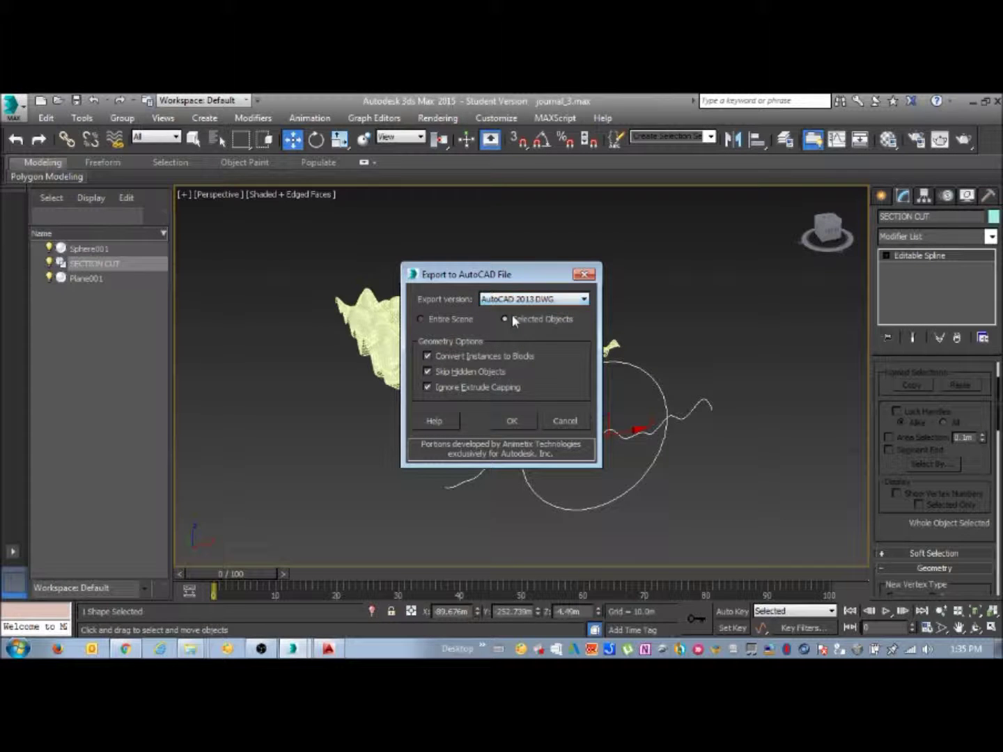
{"action": "left_click", "coordinate": [504, 421]}
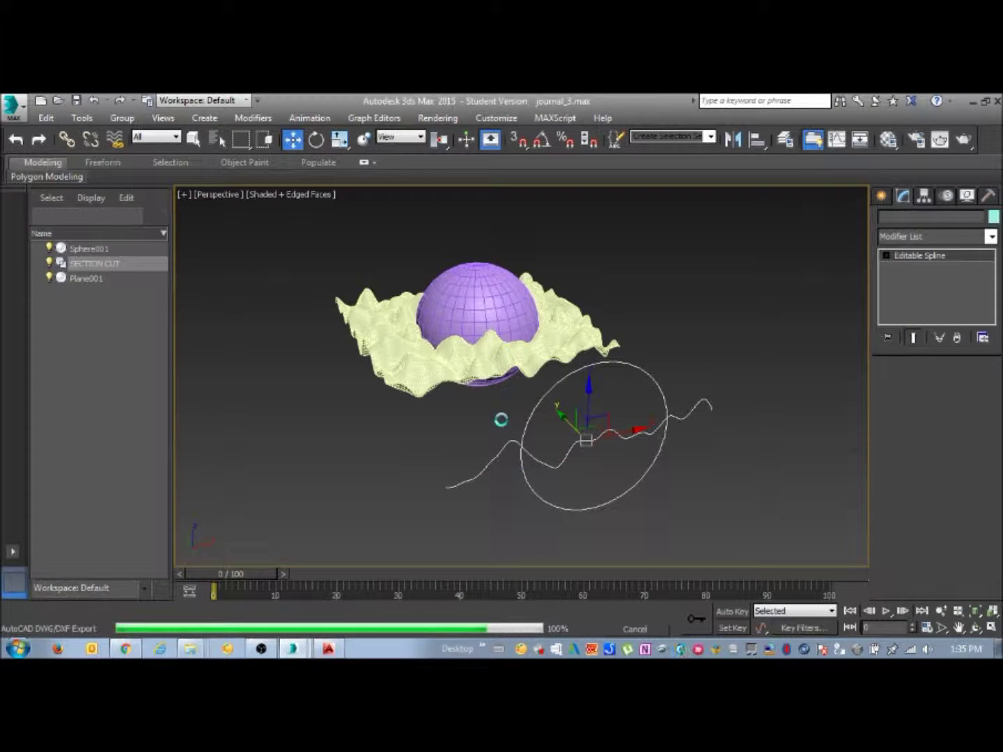
Step: Open the exported SECTION_1 drawing from the TUTORIAL folder in AutoCAD and examine the section linework
{"action": "left_click", "coordinate": [191, 652]}
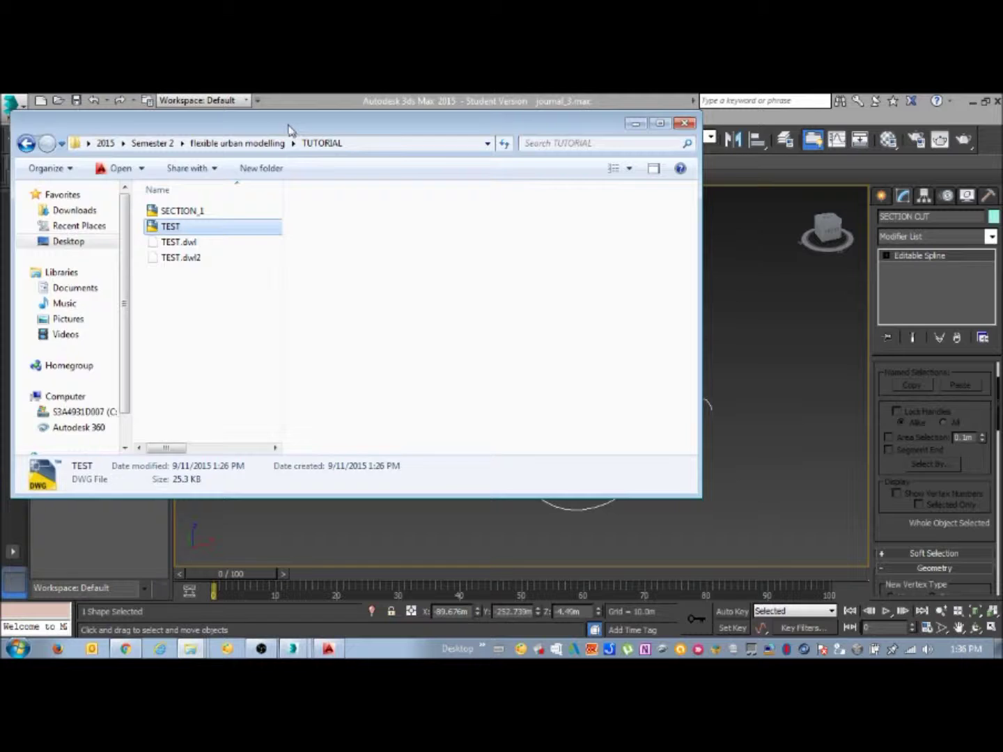
{"action": "left_click_drag", "start_coordinate": [308, 108], "coordinate": [456, 173]}
{"action": "left_click", "coordinate": [349, 252]}
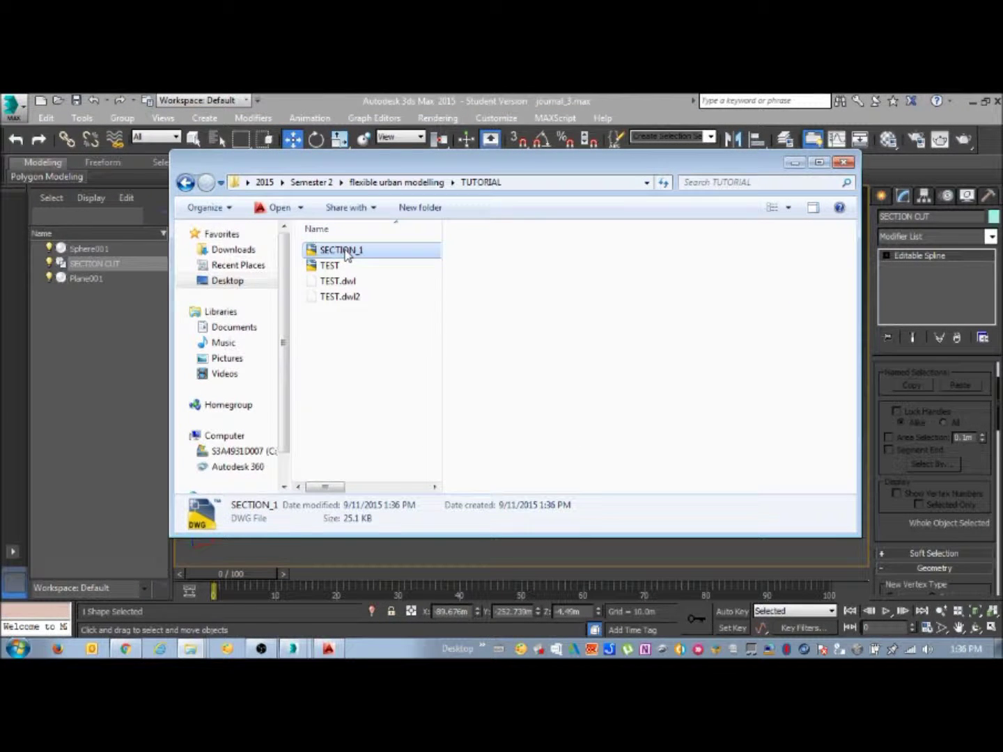
{"action": "double_click", "coordinate": [347, 252]}
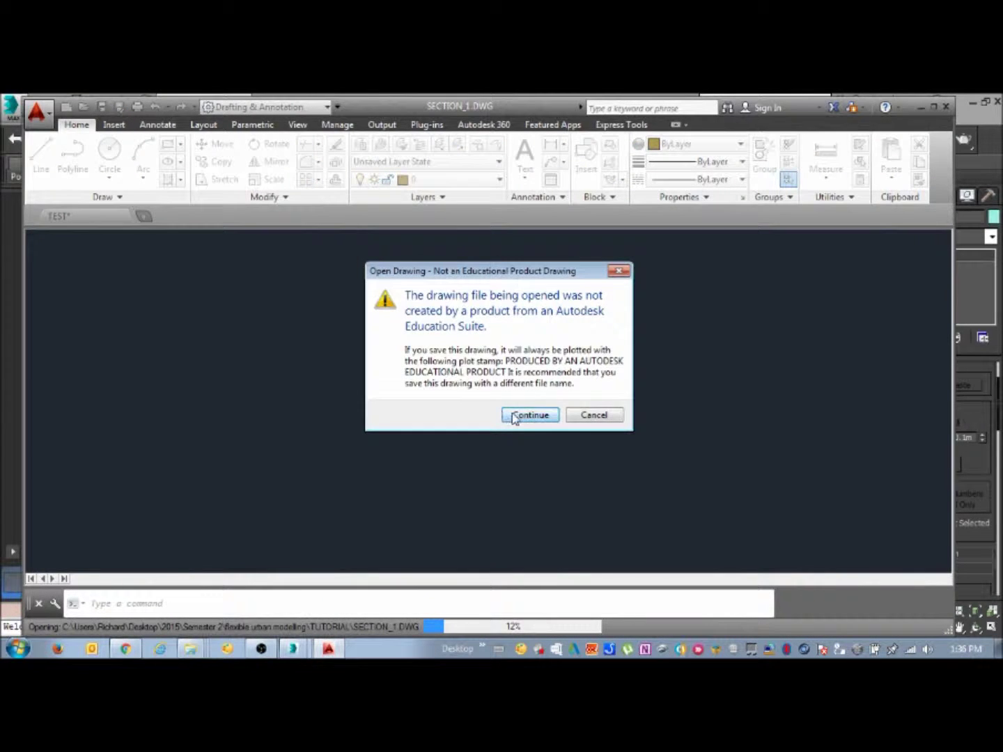
{"action": "left_click", "coordinate": [515, 416]}
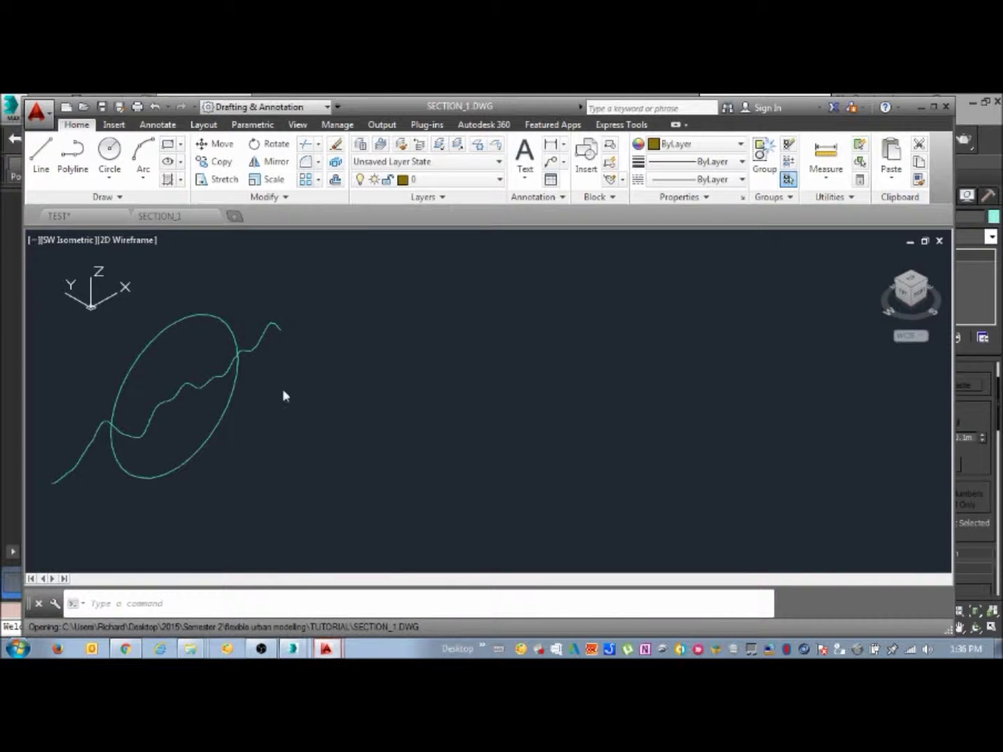
{"action": "mouse_move", "coordinate": [322, 381]}
{"action": "middle_mouse_down"}
{"action": "mouse_move", "coordinate": [530, 426]}
{"action": "mouse_move", "coordinate": [516, 419]}
{"action": "mouse_move", "coordinate": [551, 417]}
{"action": "middle_mouse_up"}
{"action": "key", "text": "alt"}
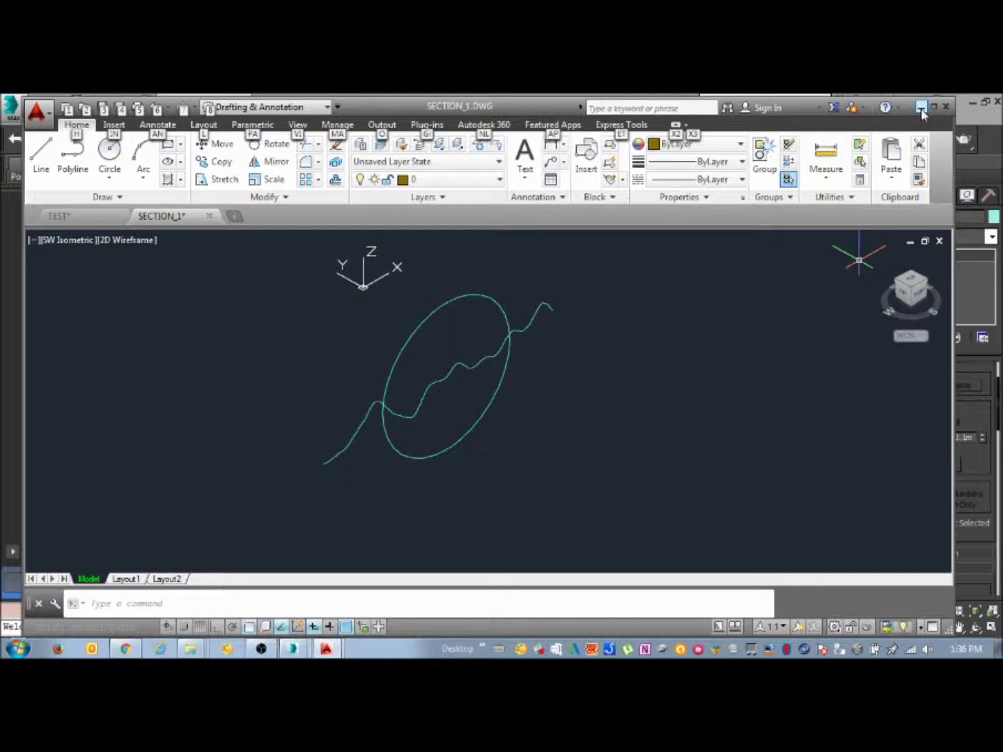
Step: Return to 3ds Max and delete the SECTION CUT spline
{"action": "left_click", "coordinate": [920, 108]}
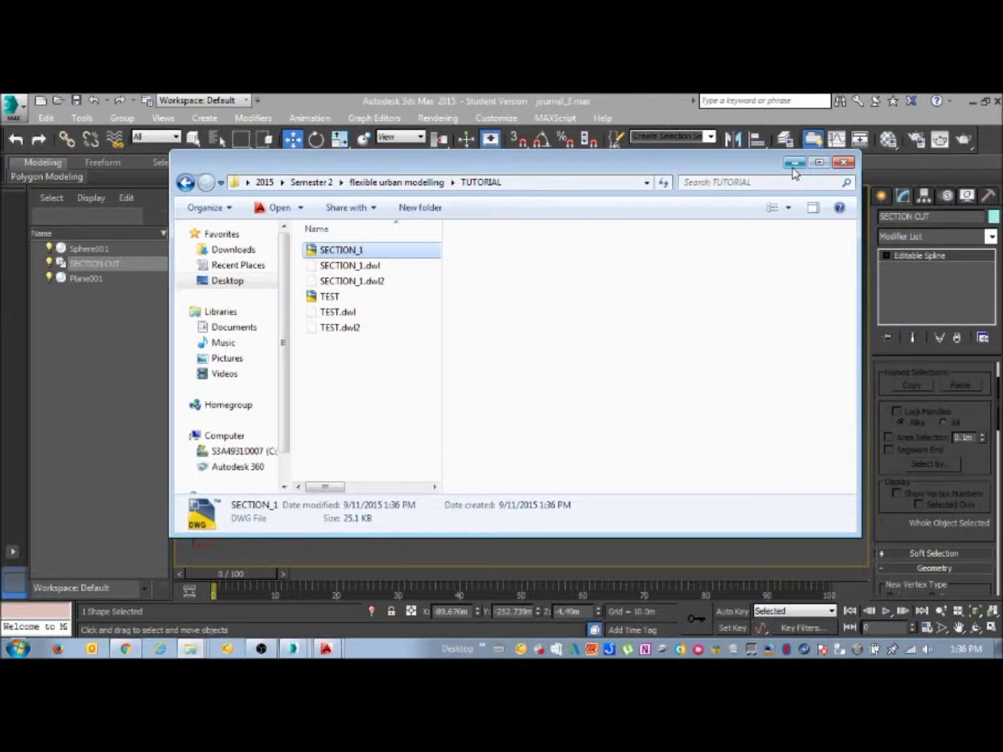
{"action": "left_click", "coordinate": [792, 164]}
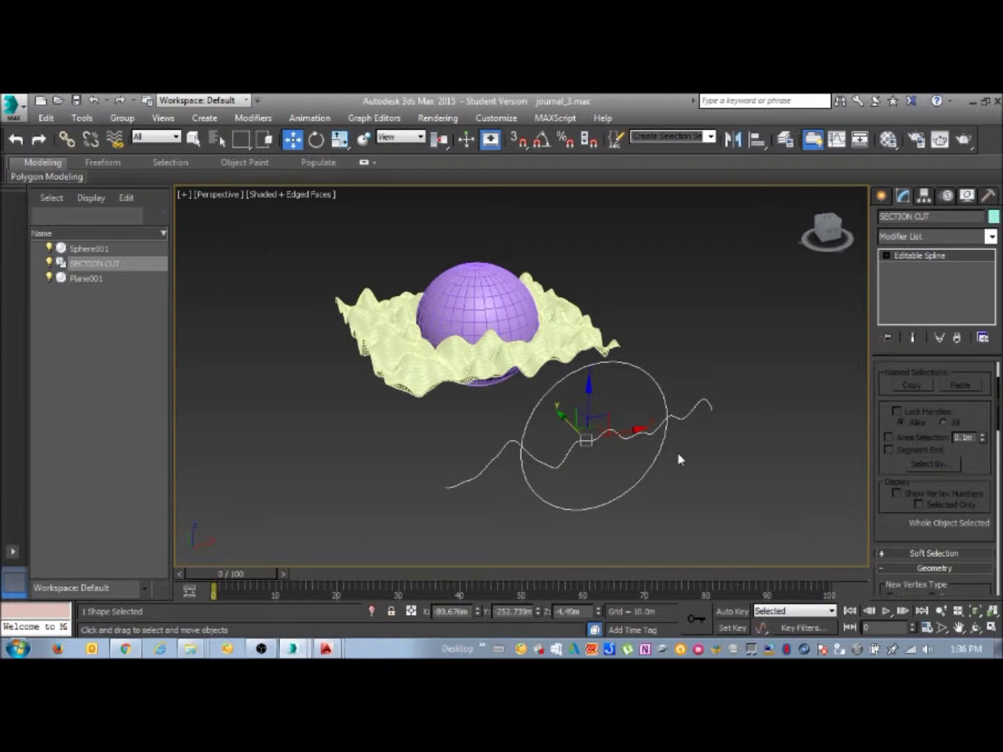
{"action": "middle_click_drag", "start_coordinate": [678, 459], "coordinate": [669, 441]}
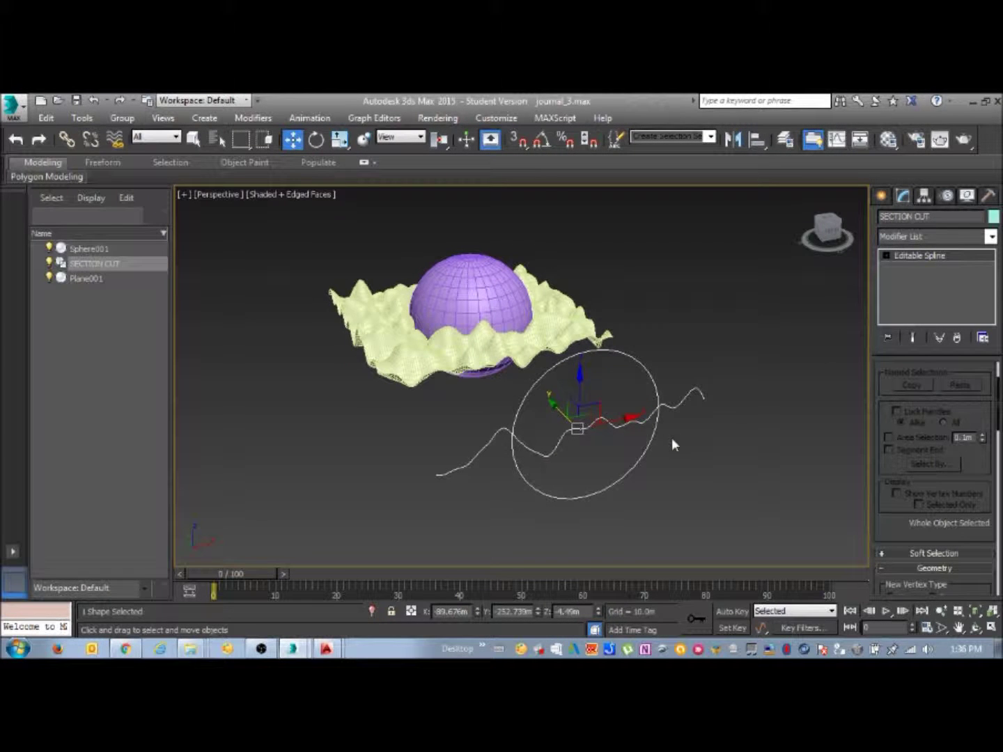
{"action": "key", "text": "Delete"}
Step: Select the sphere and terrain together and apply a Slice modifier to both
{"action": "middle_click_drag", "start_coordinate": [486, 387], "coordinate": [521, 401]}
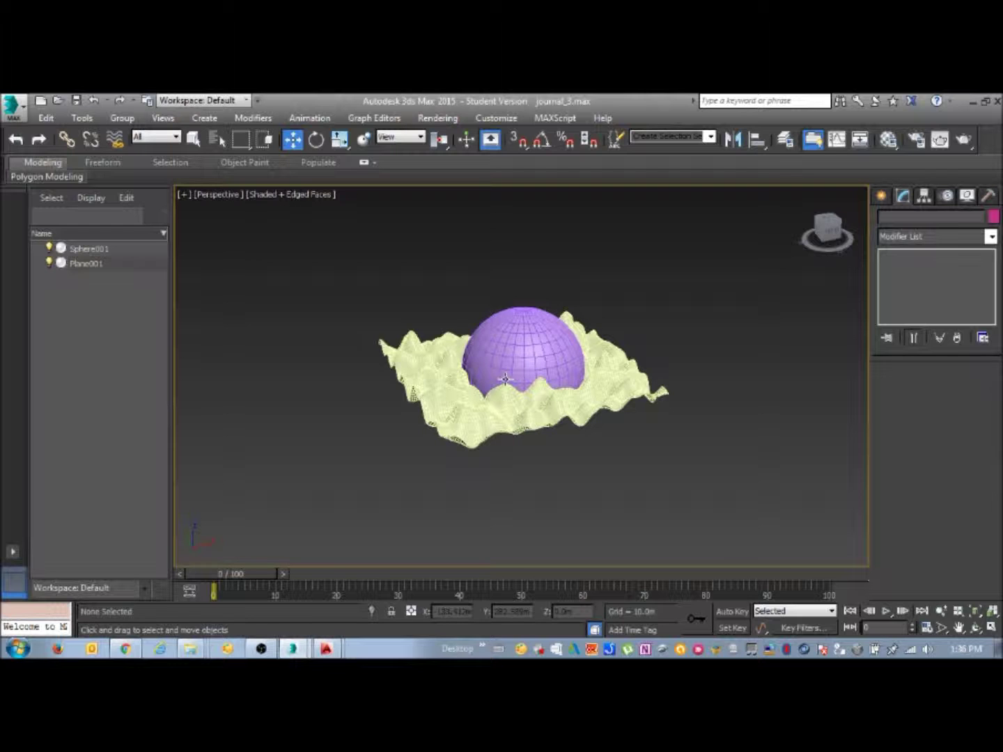
{"action": "scroll", "coordinate": [493, 364], "scroll_direction": "up", "scroll_amount": 3}
{"action": "middle_click_drag", "start_coordinate": [507, 366], "coordinate": [567, 392]}
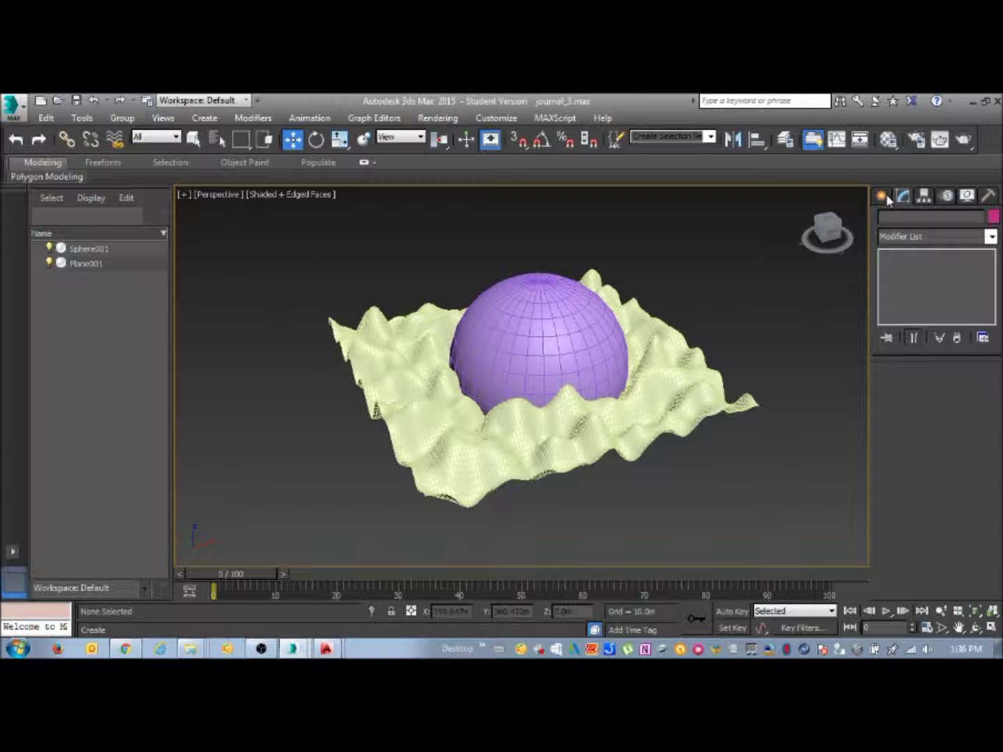
{"action": "left_click_drag", "start_coordinate": [275, 218], "coordinate": [805, 521]}
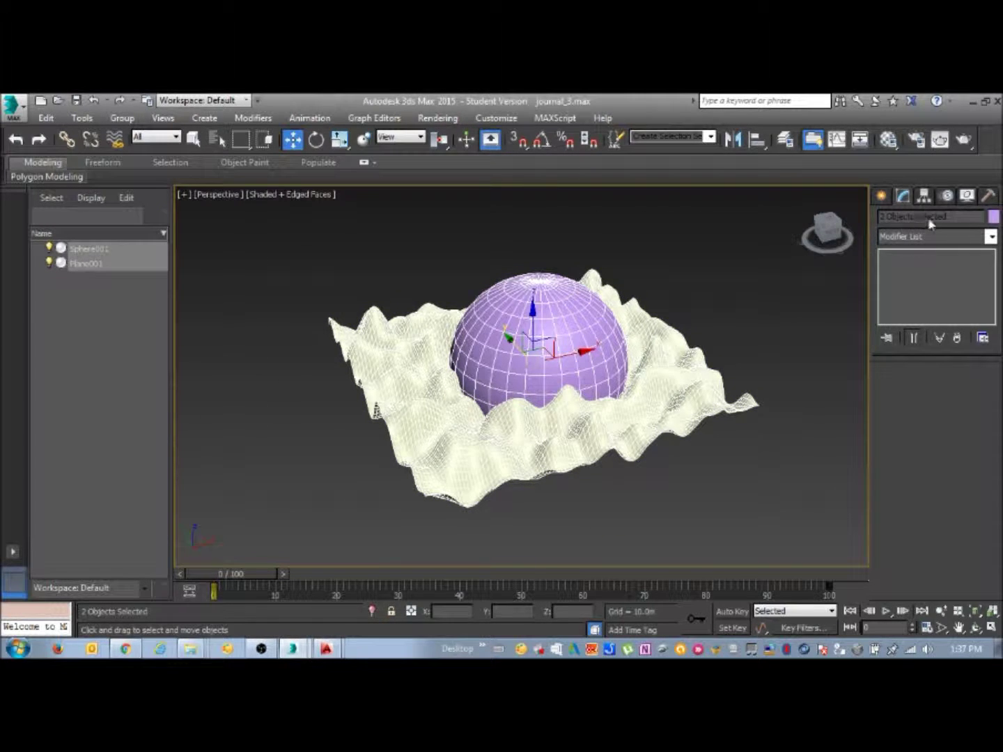
{"action": "left_click", "coordinate": [990, 237]}
{"action": "scroll", "coordinate": [938, 473], "scroll_direction": "down", "scroll_amount": 15}
{"action": "scroll", "coordinate": [938, 480], "scroll_direction": "down", "scroll_amount": 2}
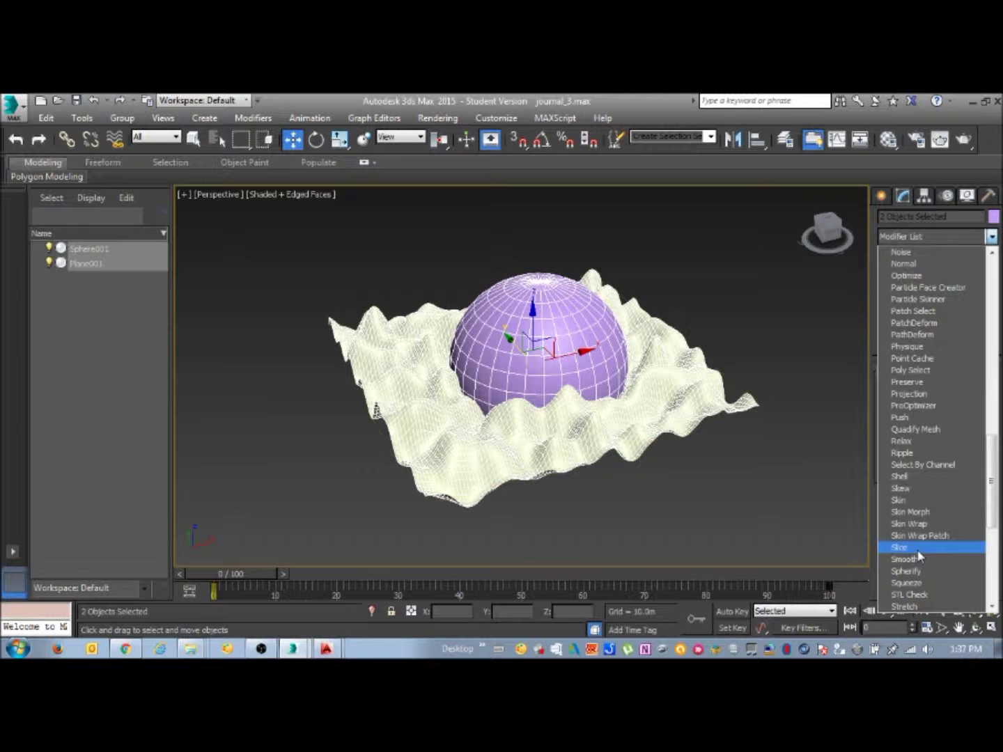
{"action": "left_click", "coordinate": [919, 549]}
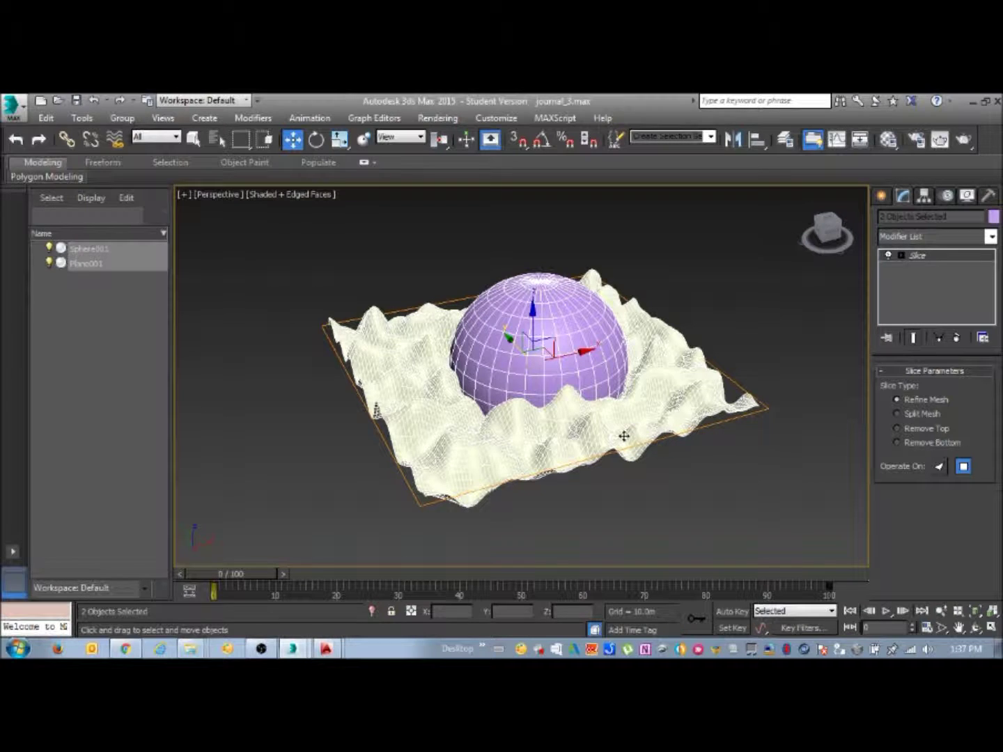
Step: Raise the Slice Plane along Z and set the slice type to Remove Top after trying Remove Bottom
{"action": "left_click", "coordinate": [900, 255]}
{"action": "left_click", "coordinate": [936, 267]}
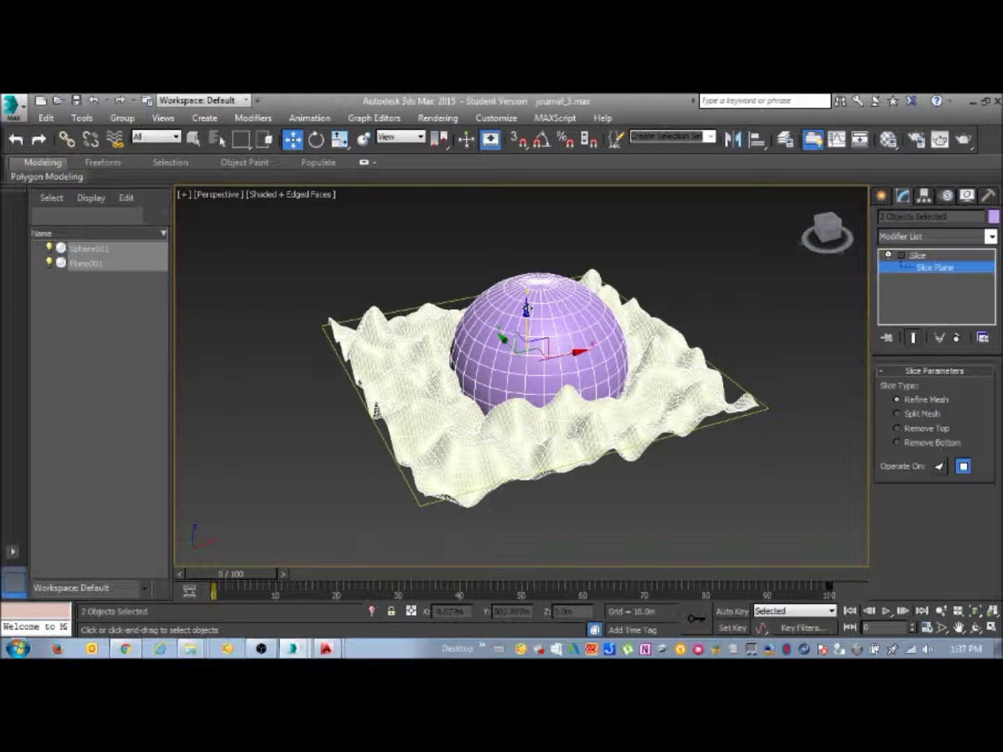
{"action": "left_click_drag", "start_coordinate": [527, 308], "coordinate": [528, 303]}
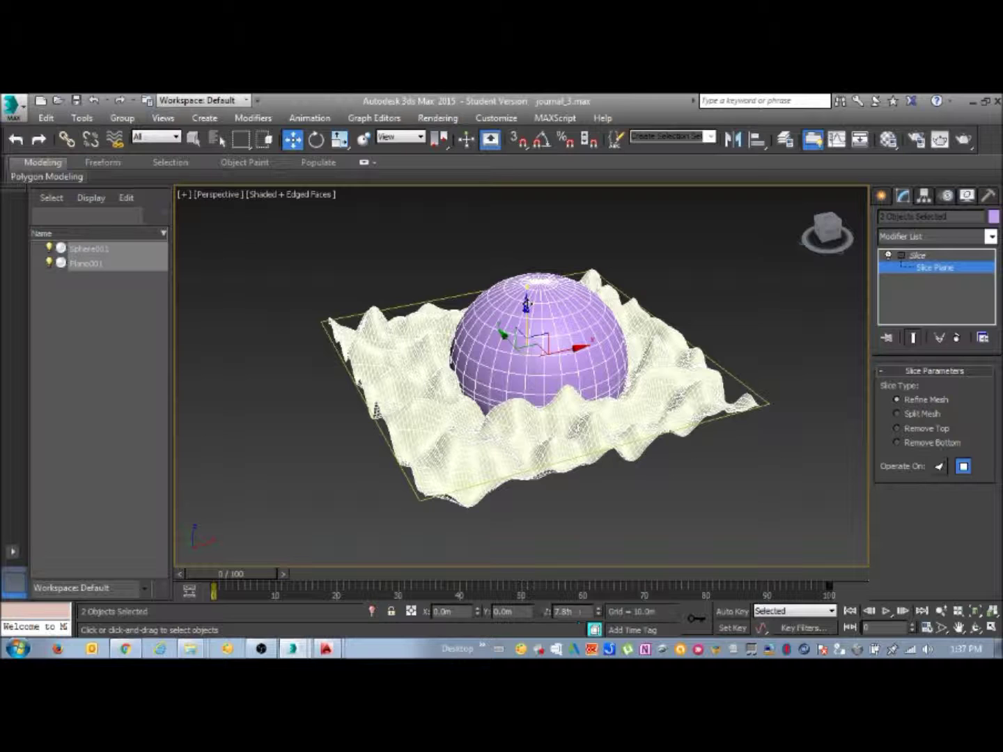
{"action": "left_click", "coordinate": [913, 427]}
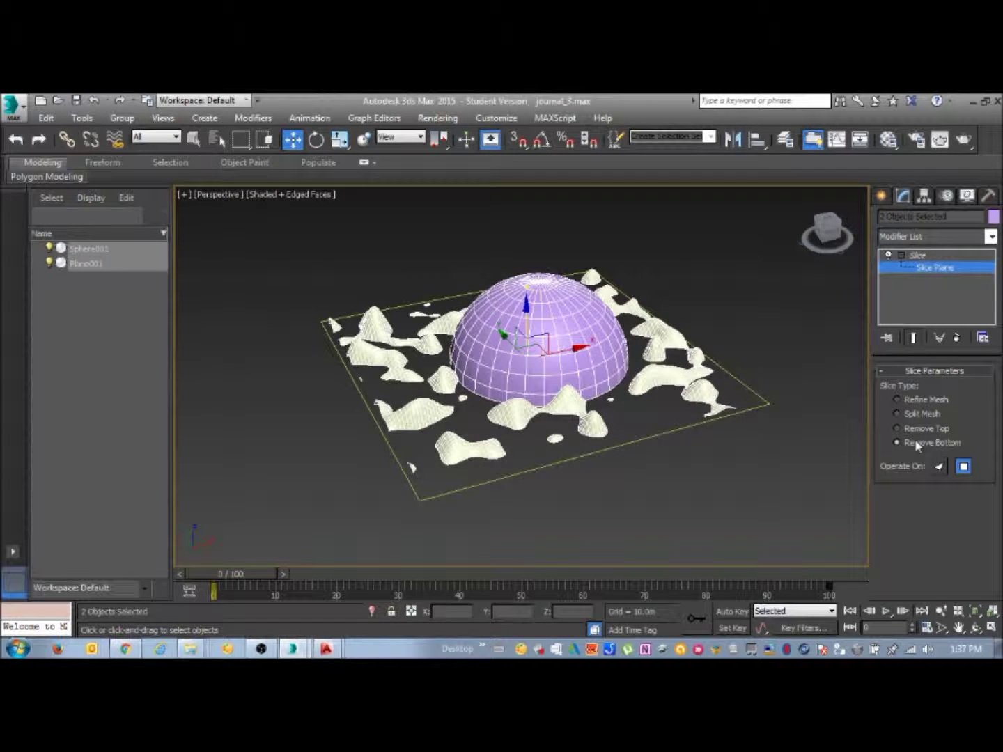
{"action": "left_click", "coordinate": [916, 427]}
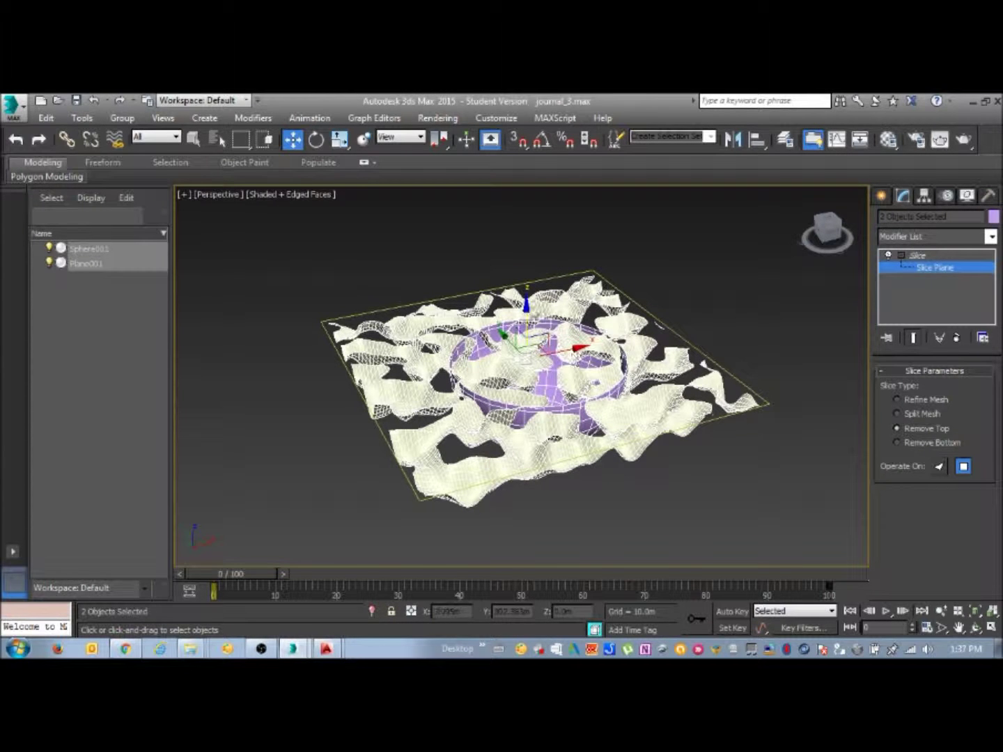
{"action": "mouse_move", "coordinate": [528, 297]}
{"action": "left_mouse_down"}
{"action": "mouse_move", "coordinate": [526, 276]}
{"action": "mouse_move", "coordinate": [527, 327]}
{"action": "mouse_move", "coordinate": [523, 285]}
{"action": "mouse_move", "coordinate": [524, 294]}
{"action": "left_mouse_up"}
Step: Rotate the Slice Plane by an offset of 90 degrees about the world X axis
{"action": "left_click", "coordinate": [318, 141]}
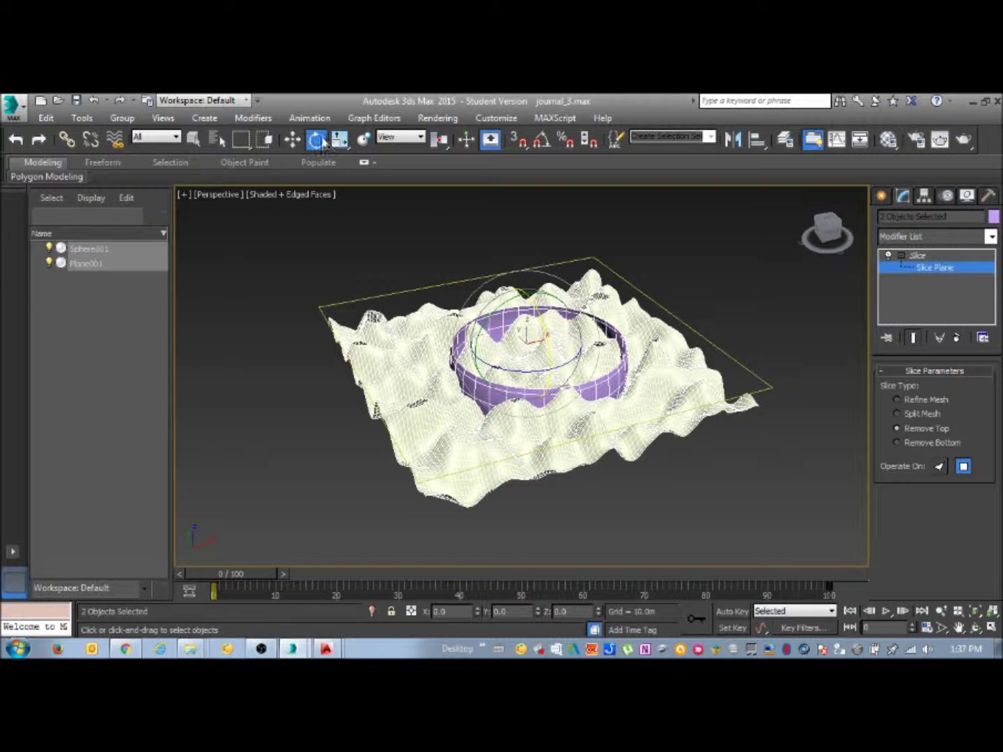
{"action": "right_click", "coordinate": [320, 141]}
{"action": "double_click", "coordinate": [383, 260]}
{"action": "type", "text": "90"}
{"action": "key", "text": "Return"}
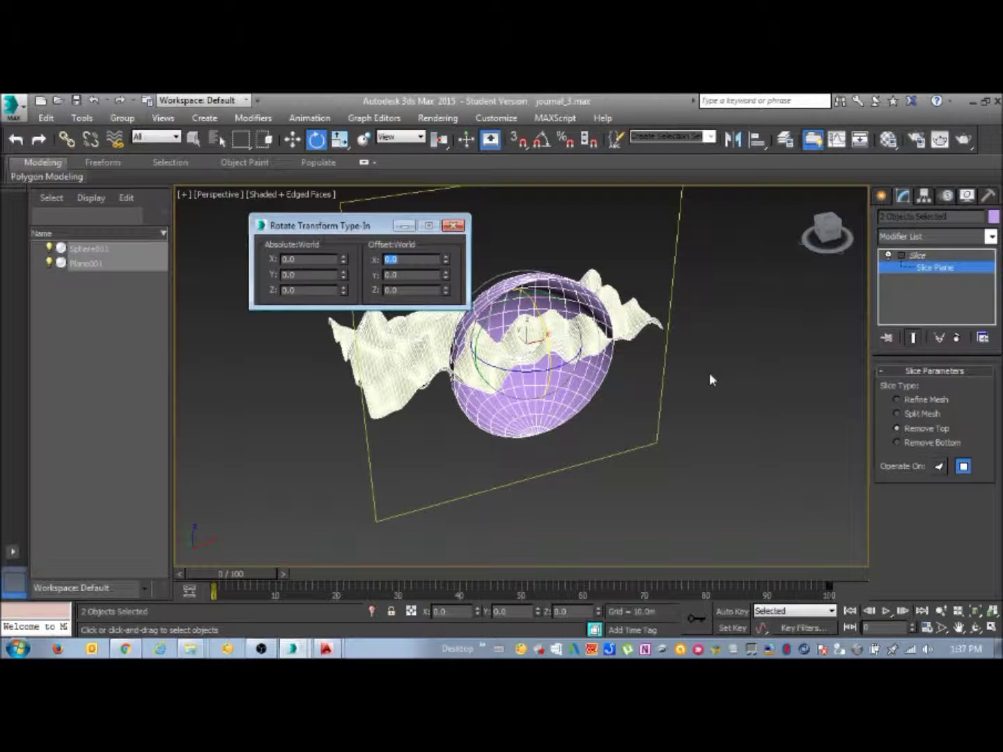
{"action": "left_click", "coordinate": [454, 225]}
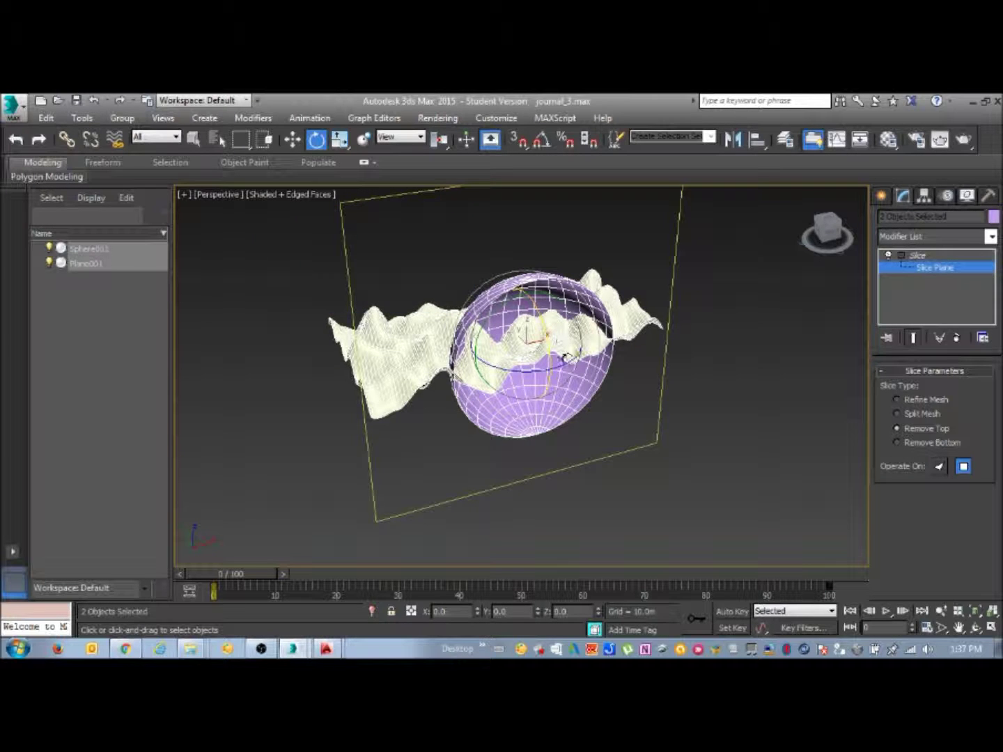
Step: Render the Perspective view of the sliced sphere and terrain, and close the Illuminance window
{"action": "middle_click_drag", "start_coordinate": [568, 358], "coordinate": [525, 326], "text": "alt"}
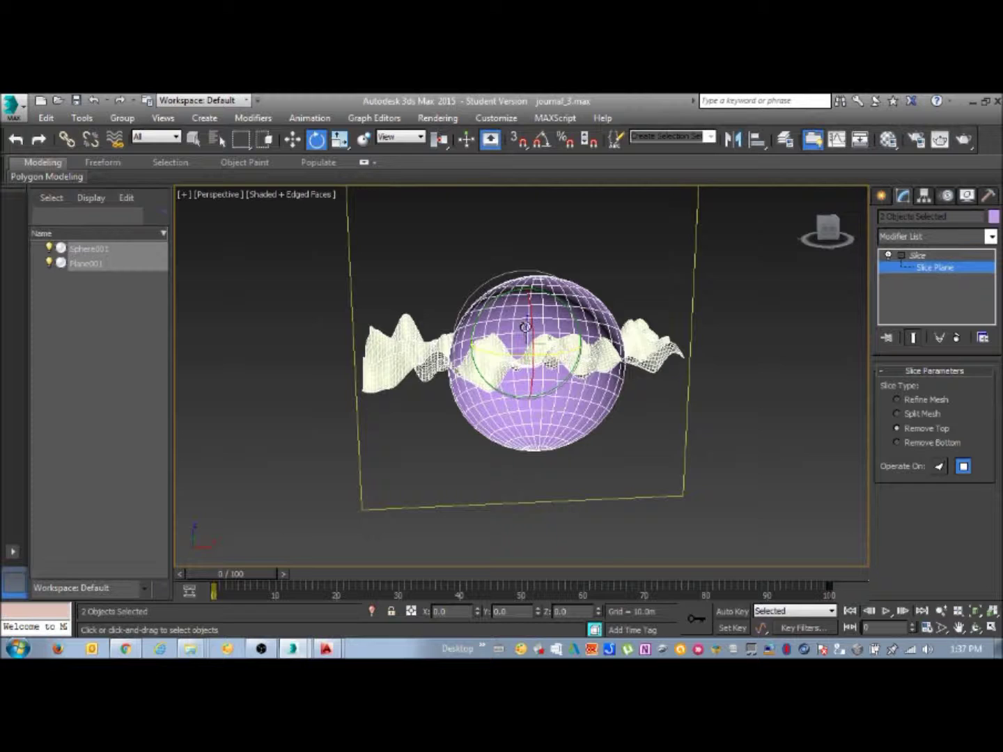
{"action": "middle_click_drag", "start_coordinate": [525, 327], "coordinate": [515, 336], "text": "alt"}
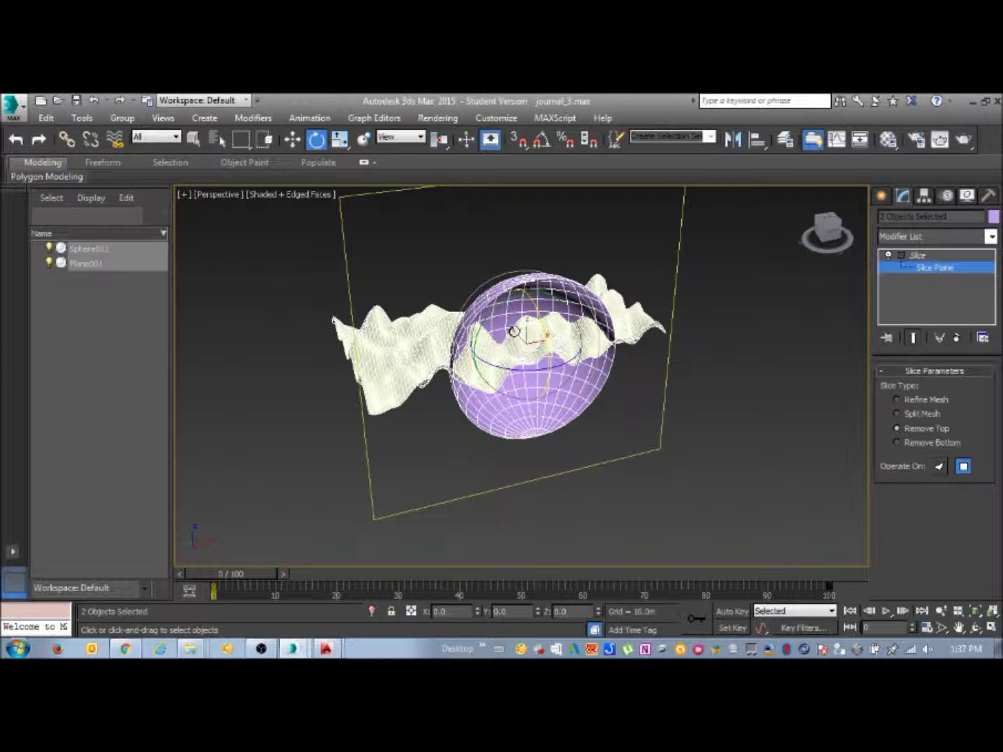
{"action": "scroll", "coordinate": [521, 374], "scroll_direction": "up", "scroll_amount": 2}
{"action": "middle_click_drag", "start_coordinate": [518, 405], "coordinate": [540, 378], "text": "alt"}
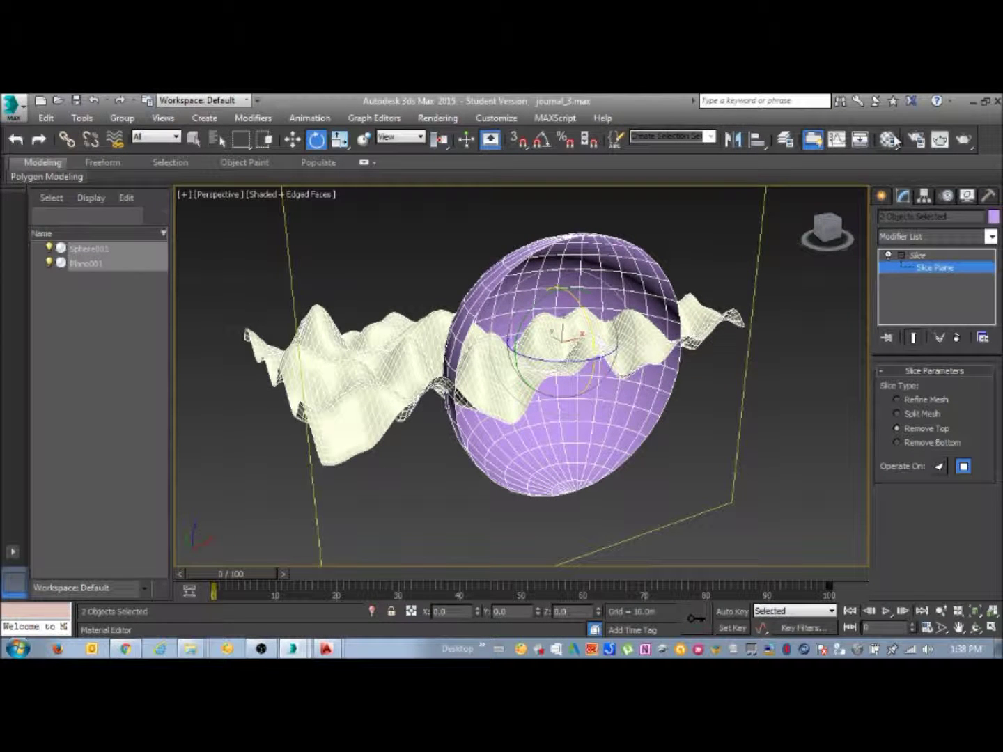
{"action": "left_click", "coordinate": [917, 140]}
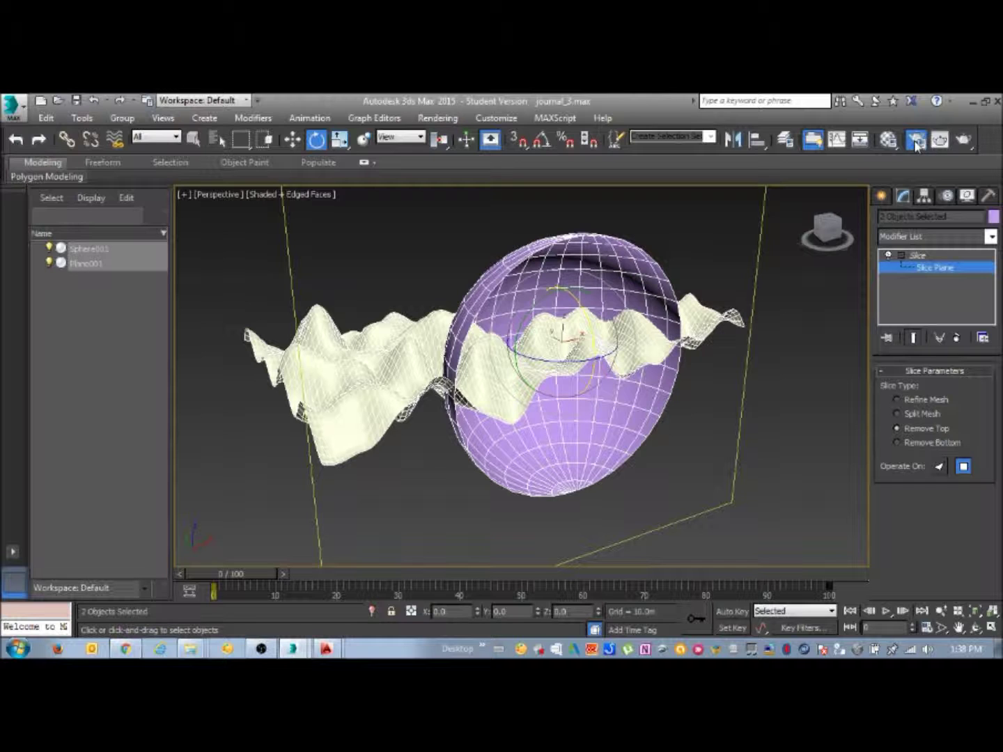
{"action": "left_click", "coordinate": [430, 523]}
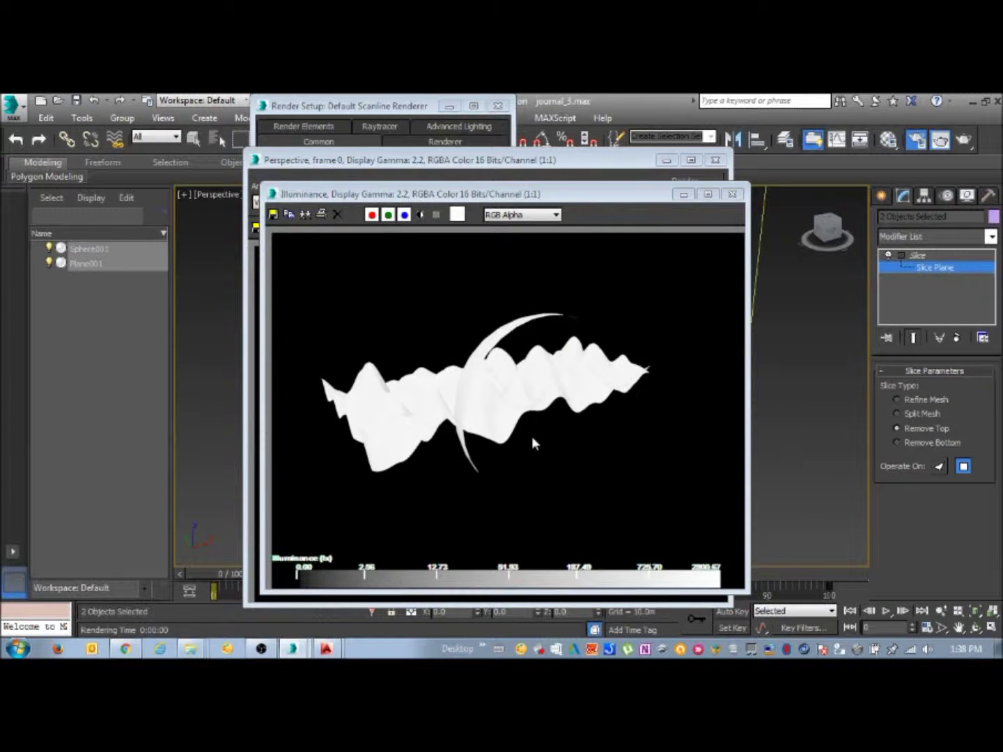
{"action": "left_click", "coordinate": [732, 194]}
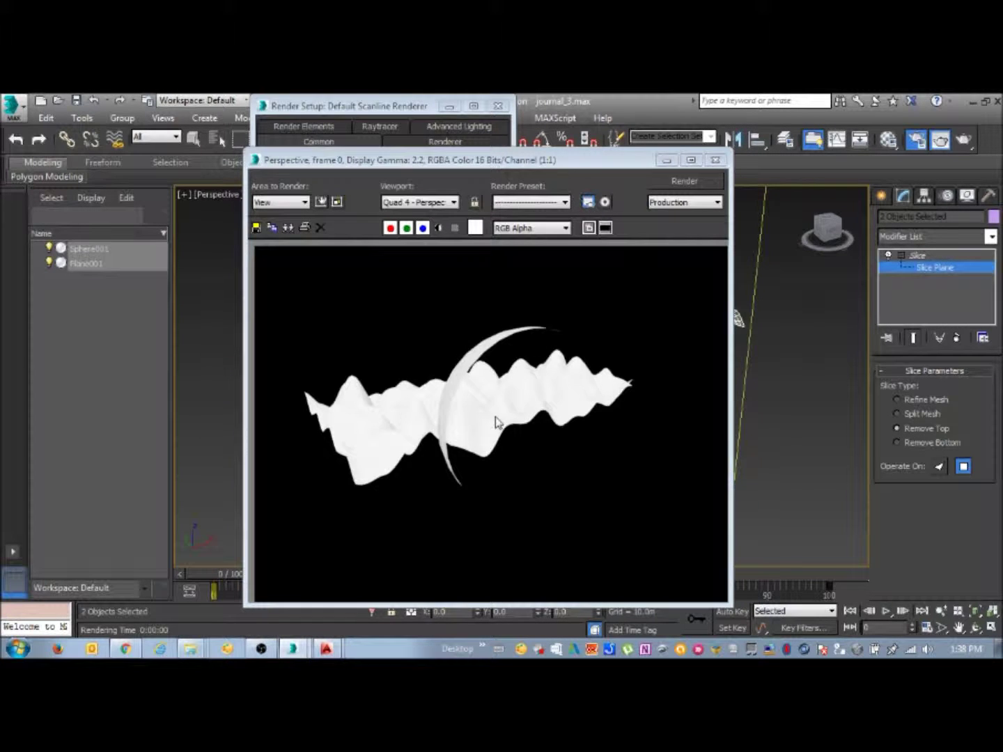
Step: Examine the cut edges in the rendered image up close, and minimize the rendered frame and Render Setup windows
{"action": "scroll", "coordinate": [478, 417], "scroll_direction": "up", "scroll_amount": 1}
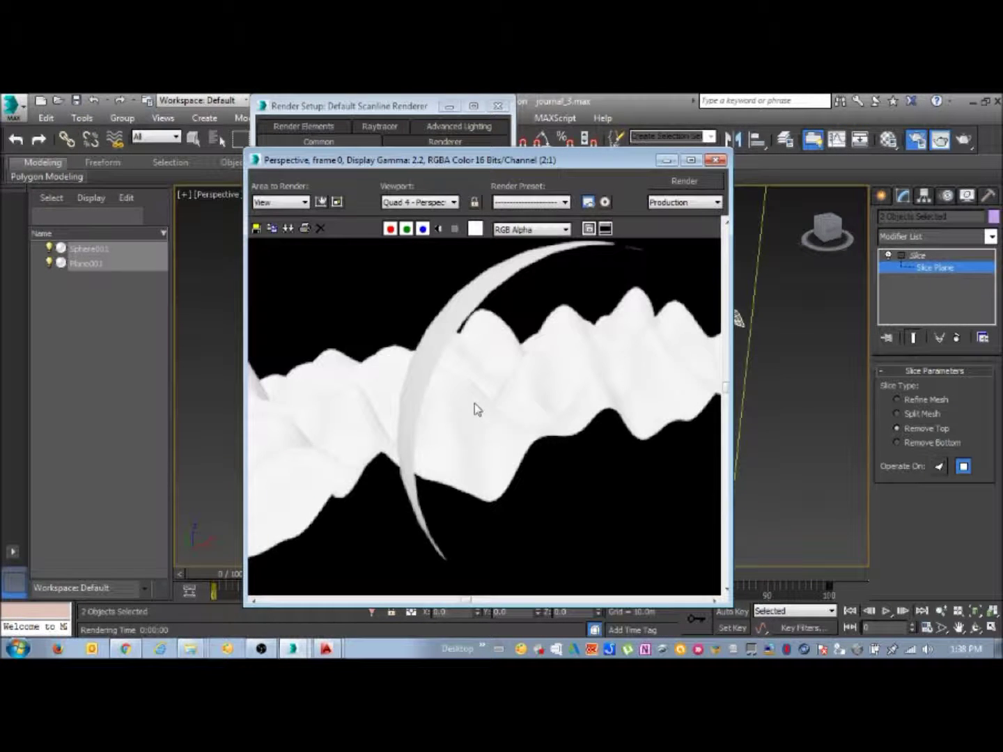
{"action": "scroll", "coordinate": [476, 405], "scroll_direction": "down", "scroll_amount": 1}
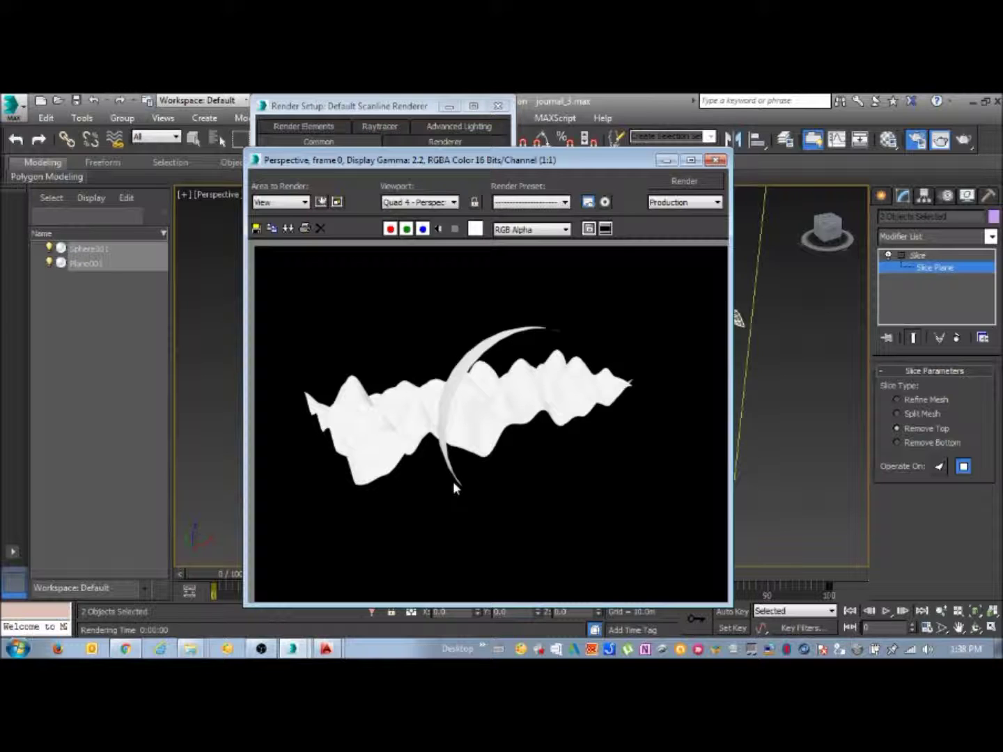
{"action": "left_click", "coordinate": [667, 159]}
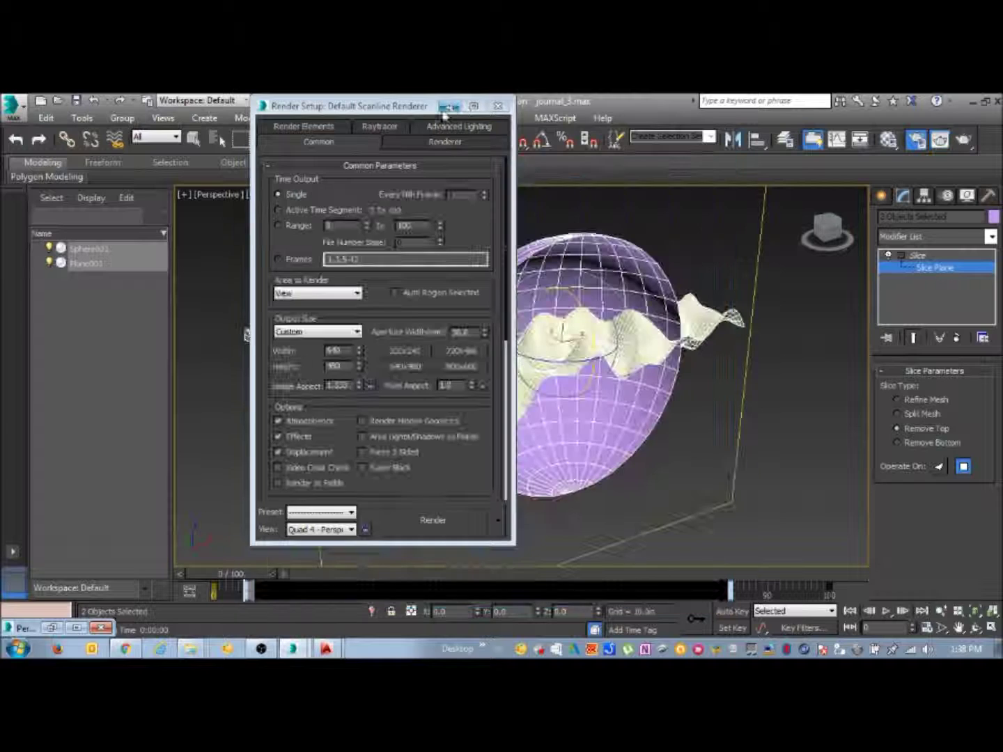
{"action": "left_click", "coordinate": [449, 106]}
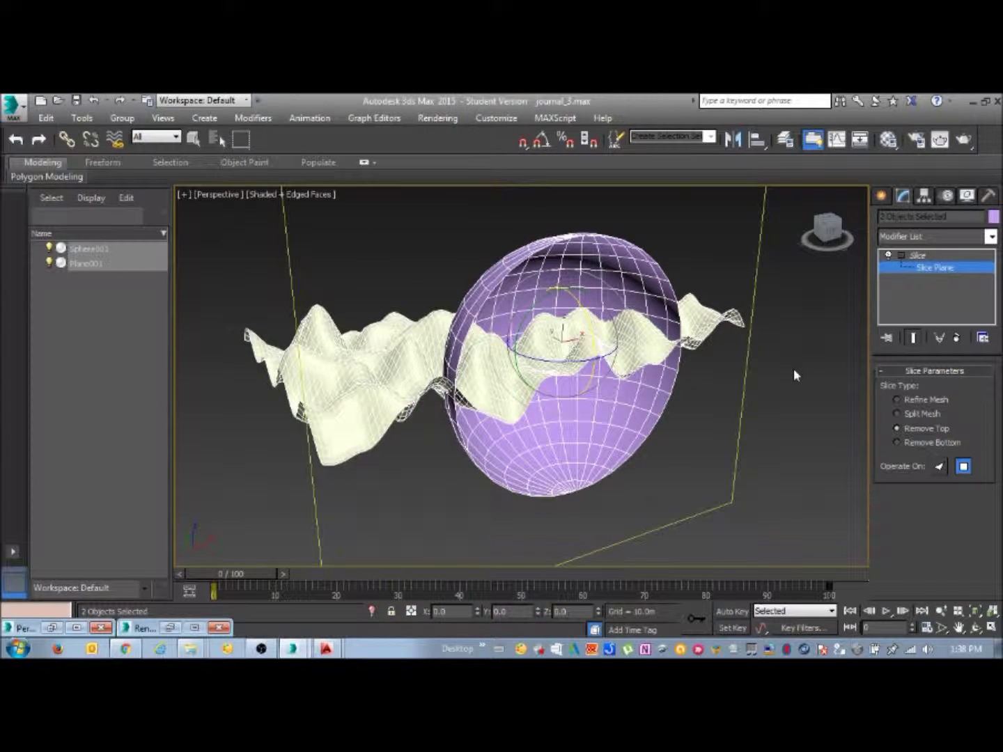
Step: Frame the whole sliced sphere and terrain in a more frontal Perspective view of the cut face
{"action": "scroll", "coordinate": [781, 357], "scroll_direction": "down", "scroll_amount": 6}
{"action": "middle_click_drag", "start_coordinate": [780, 357], "coordinate": [617, 411]}
{"action": "scroll", "coordinate": [578, 352], "scroll_direction": "up", "scroll_amount": 4}
{"action": "middle_click_drag", "start_coordinate": [577, 353], "coordinate": [582, 321], "text": "alt"}
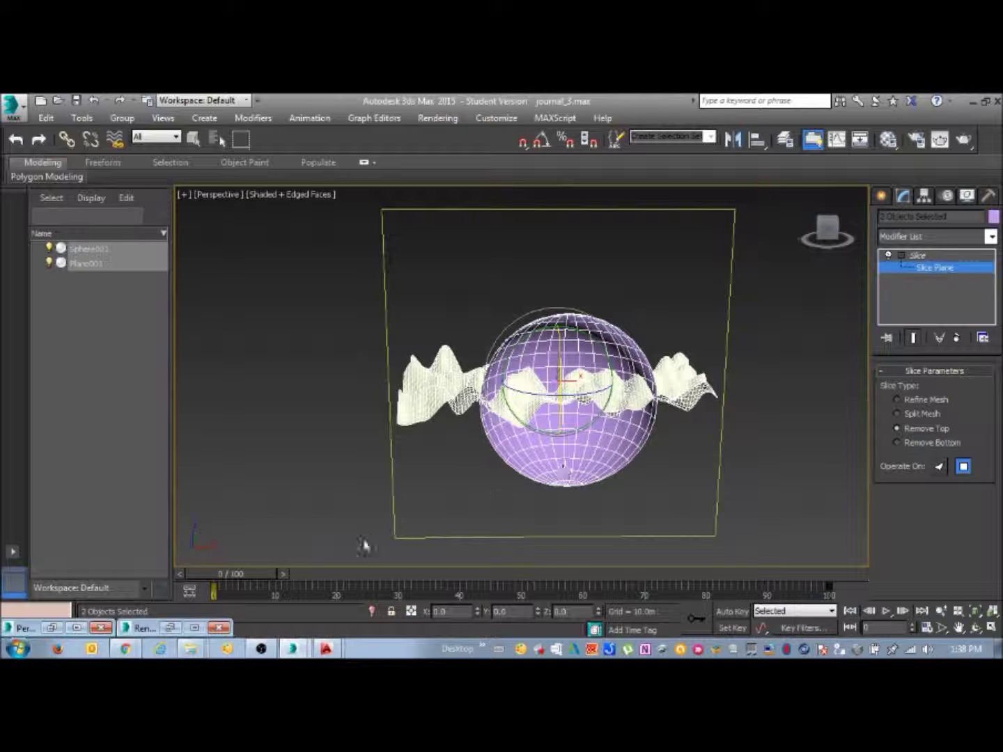